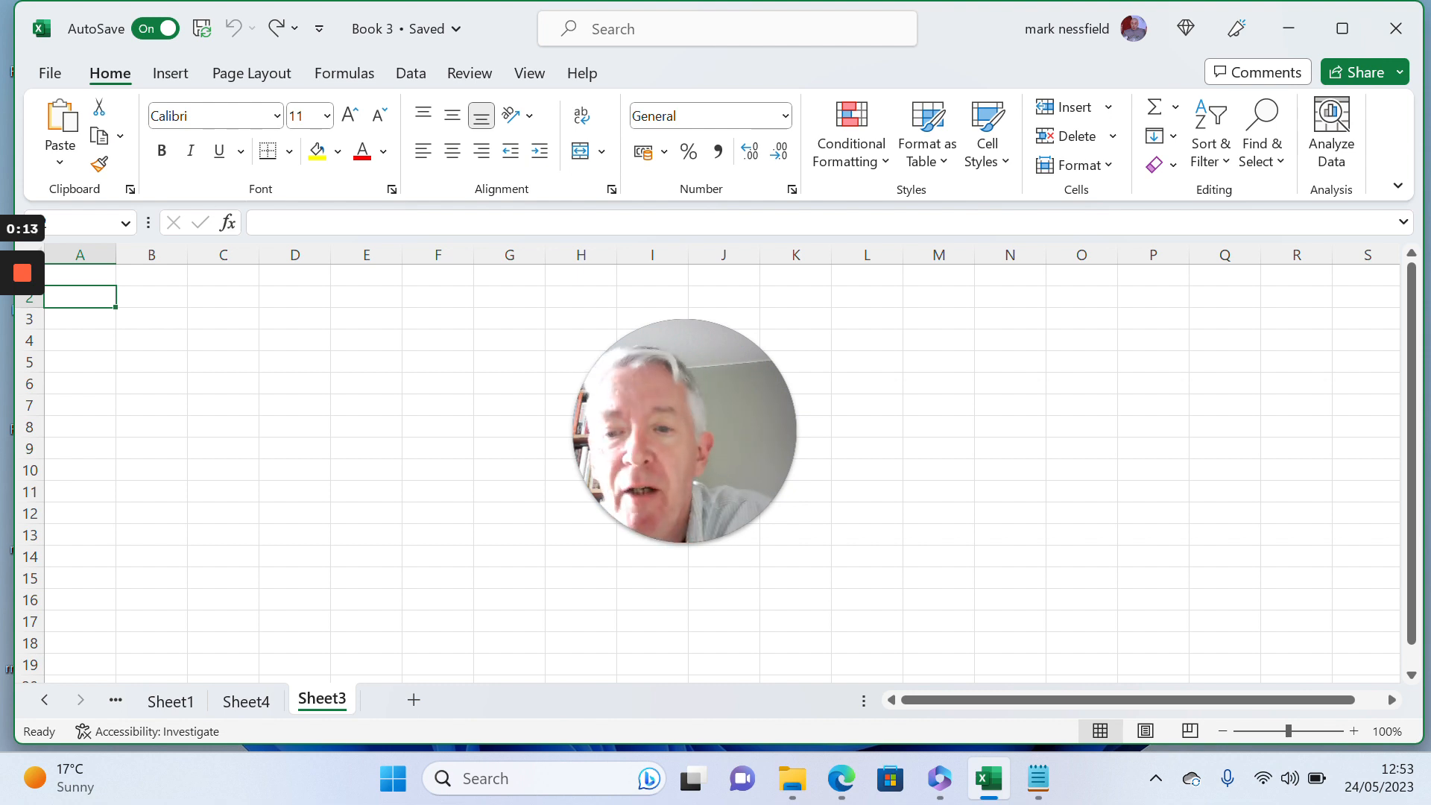
- Enter 1 and 2 in A2:A3 and extend the series down column A to 15 in A16
{"action": "type", "text": "1"}
{"action": "key", "text": "Return"}
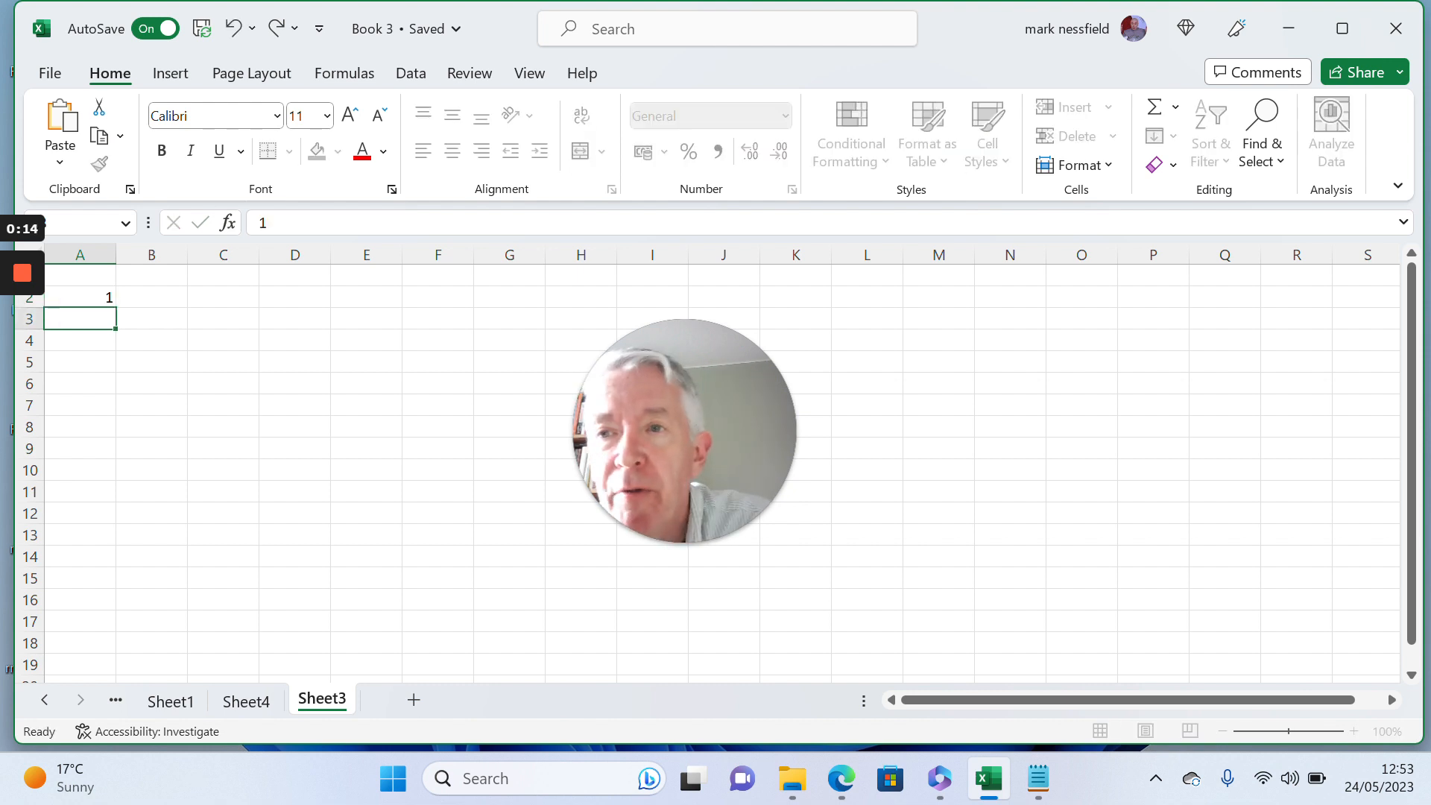
{"action": "type", "text": "2"}
{"action": "key", "text": "Return"}
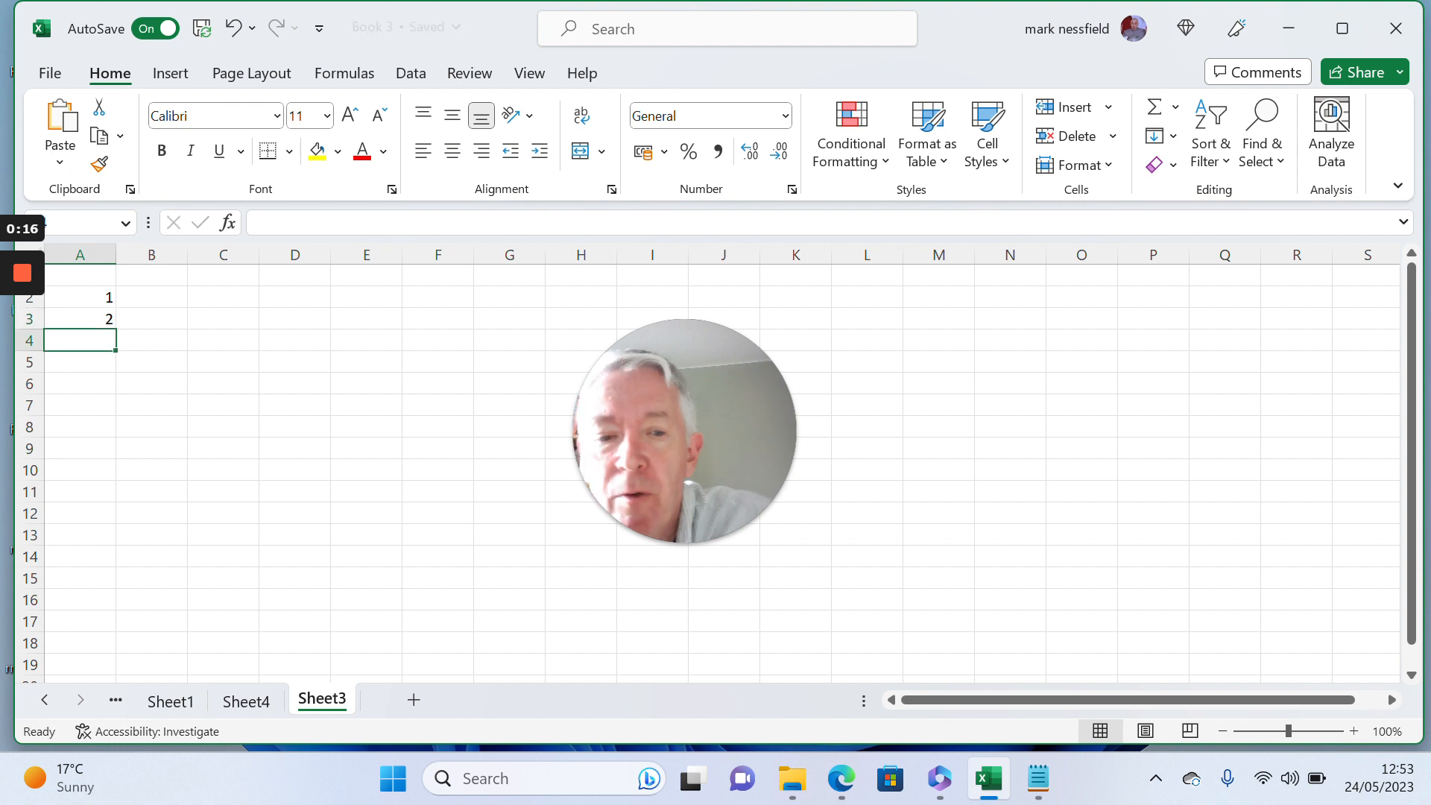
{"action": "left_click_drag", "start_coordinate": [104, 296], "coordinate": [105, 317]}
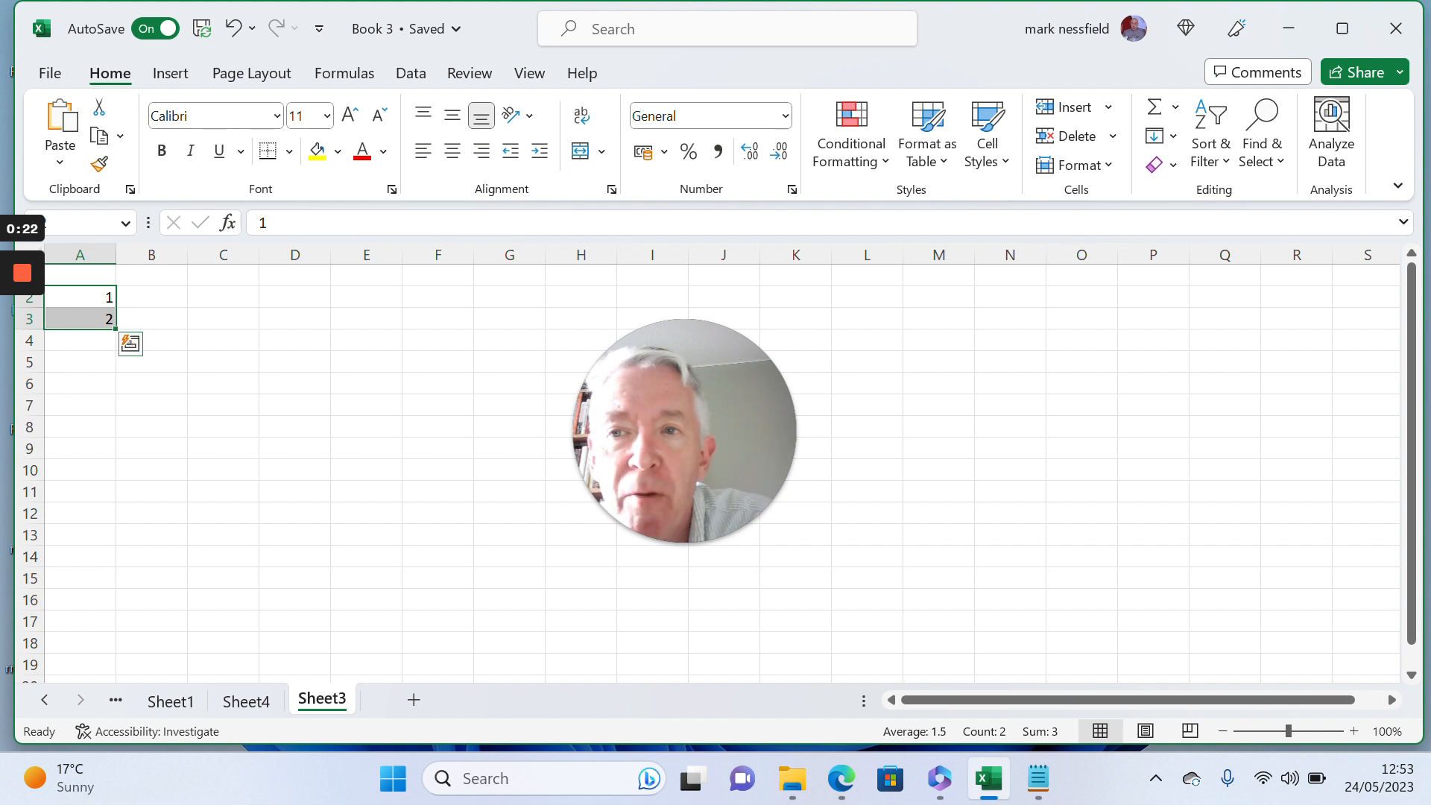
{"action": "left_click_drag", "start_coordinate": [115, 329], "coordinate": [114, 600]}
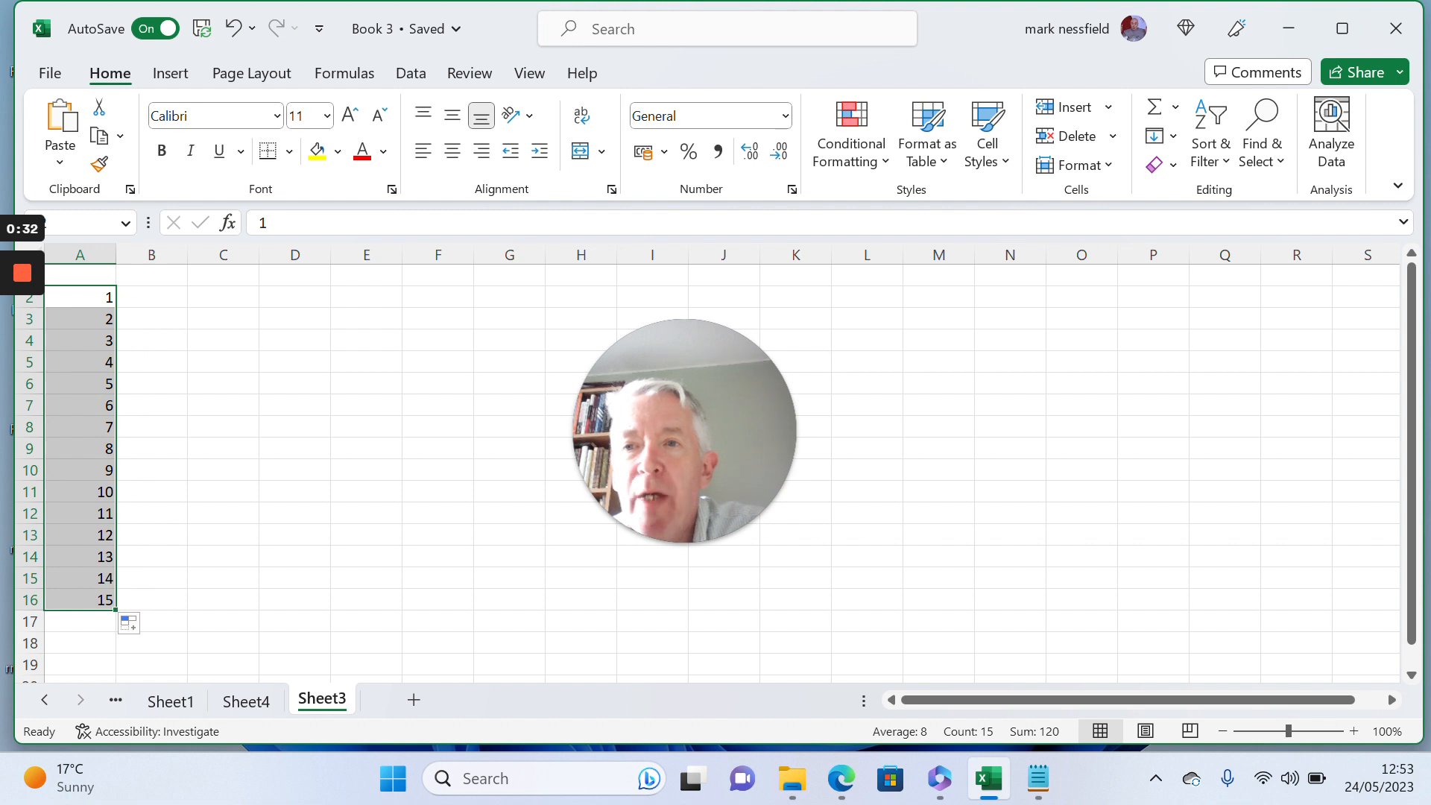
- Enter the formula =SEQUENCE(40) in cell C2 to generate a 40-row number list
{"action": "left_click", "coordinate": [212, 296]}
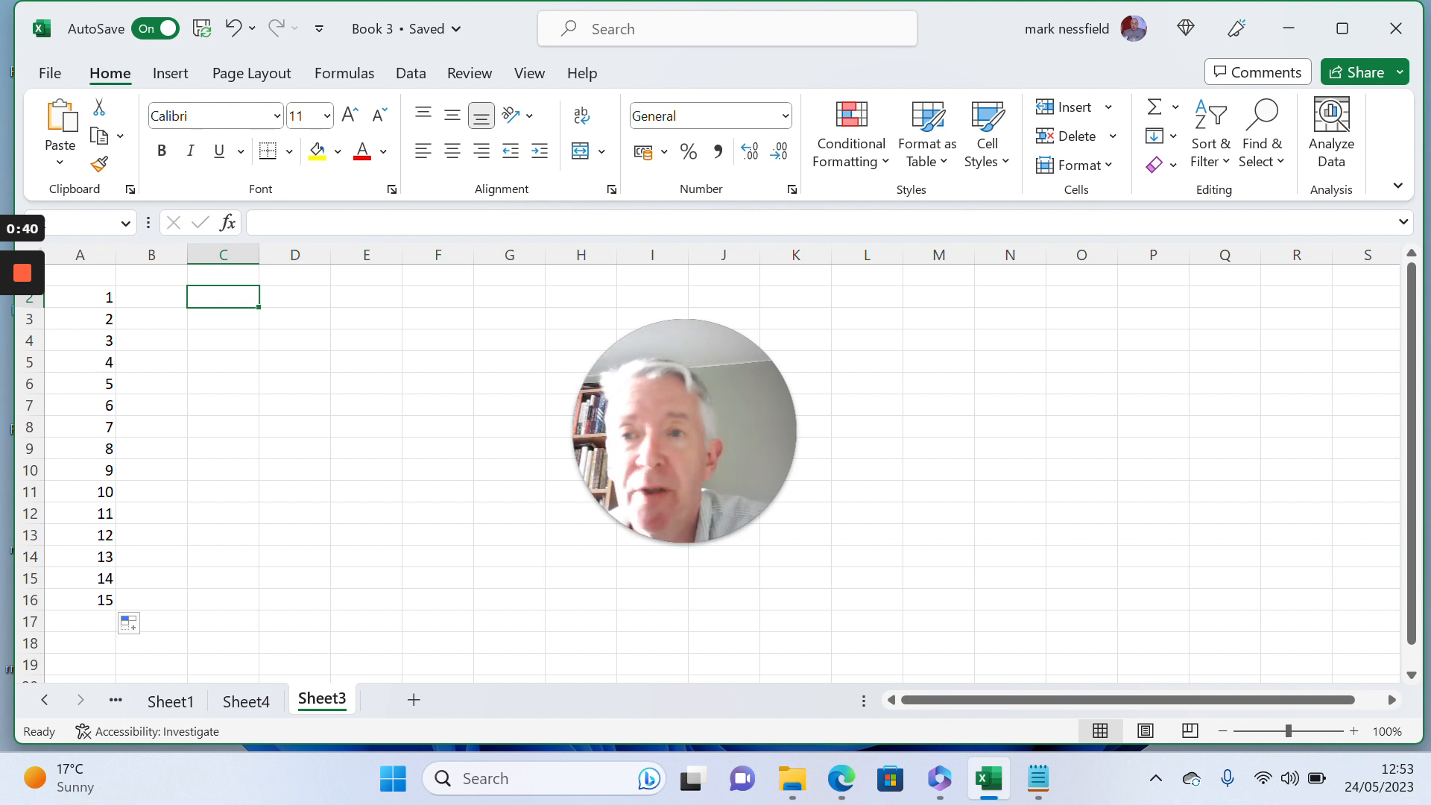
{"action": "type", "text": "="}
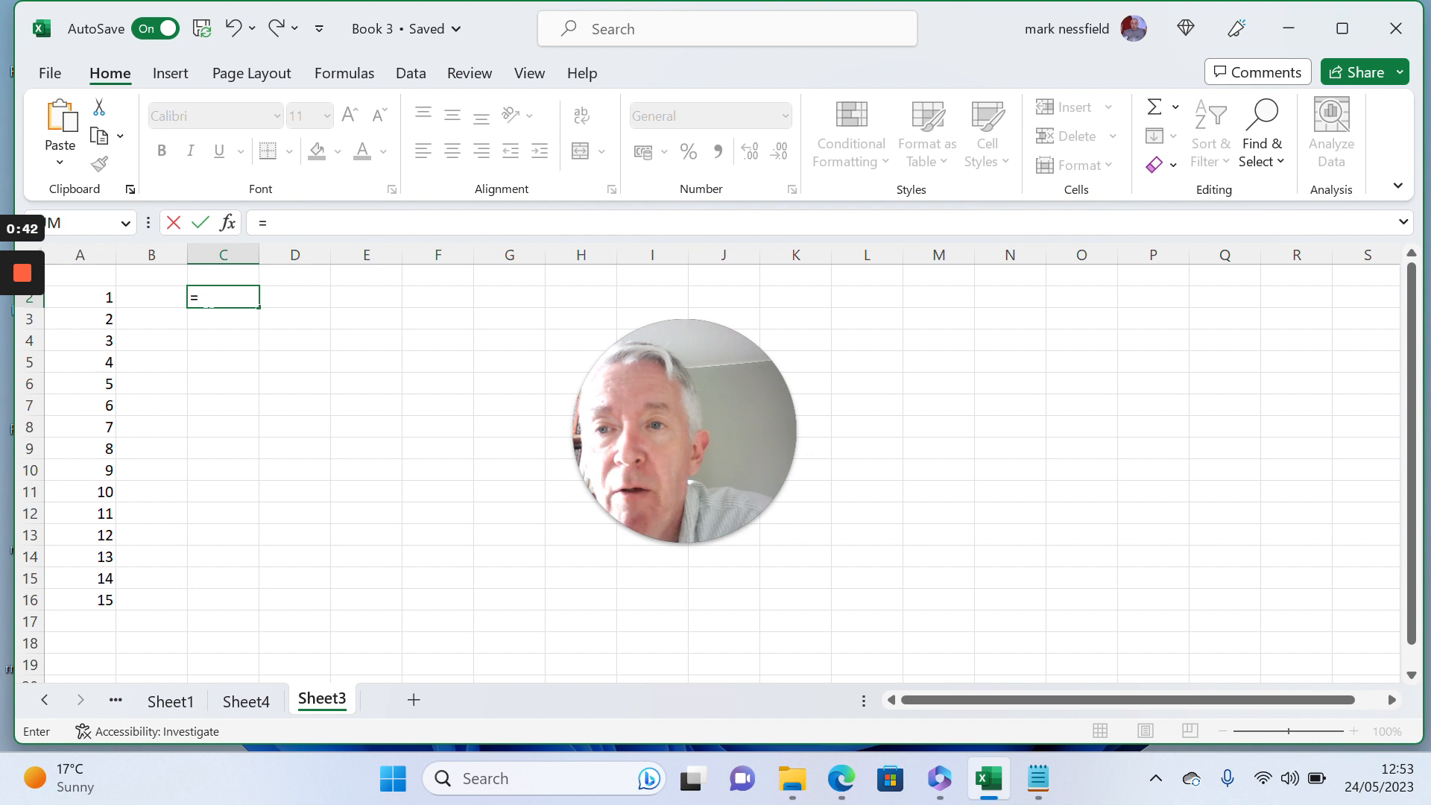
{"action": "type", "text": "sequenc"}
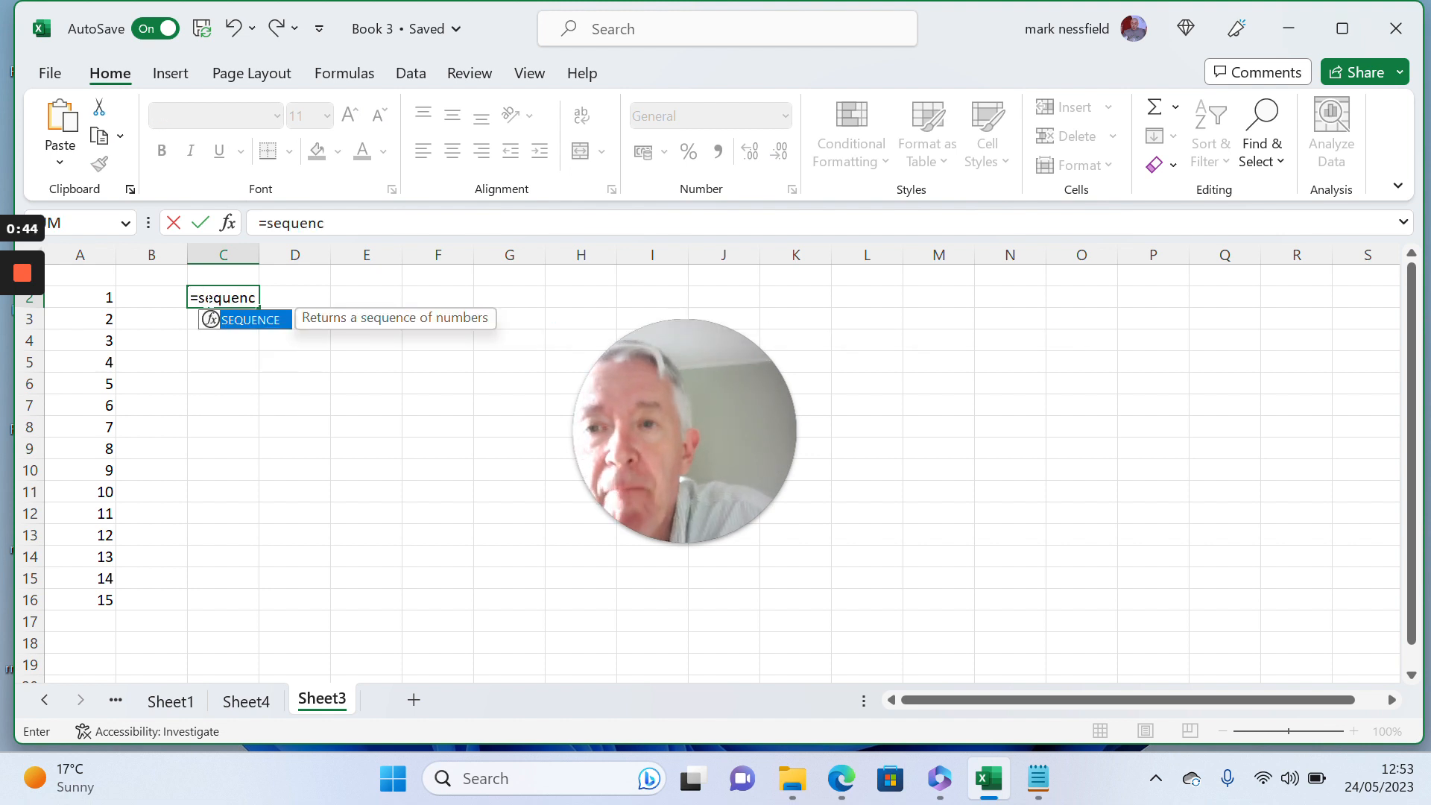
{"action": "type", "text": "e("}
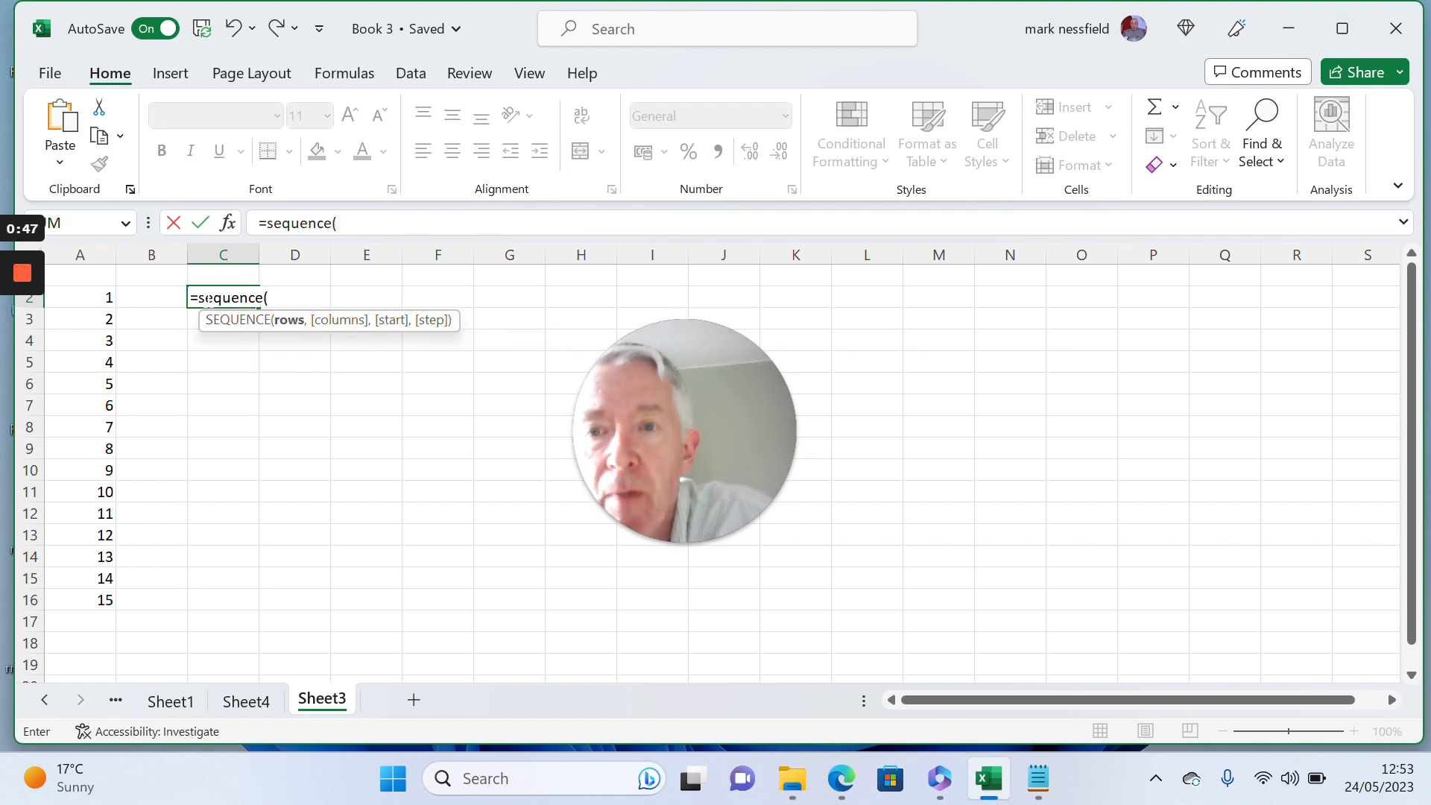
{"action": "type", "text": "40)"}
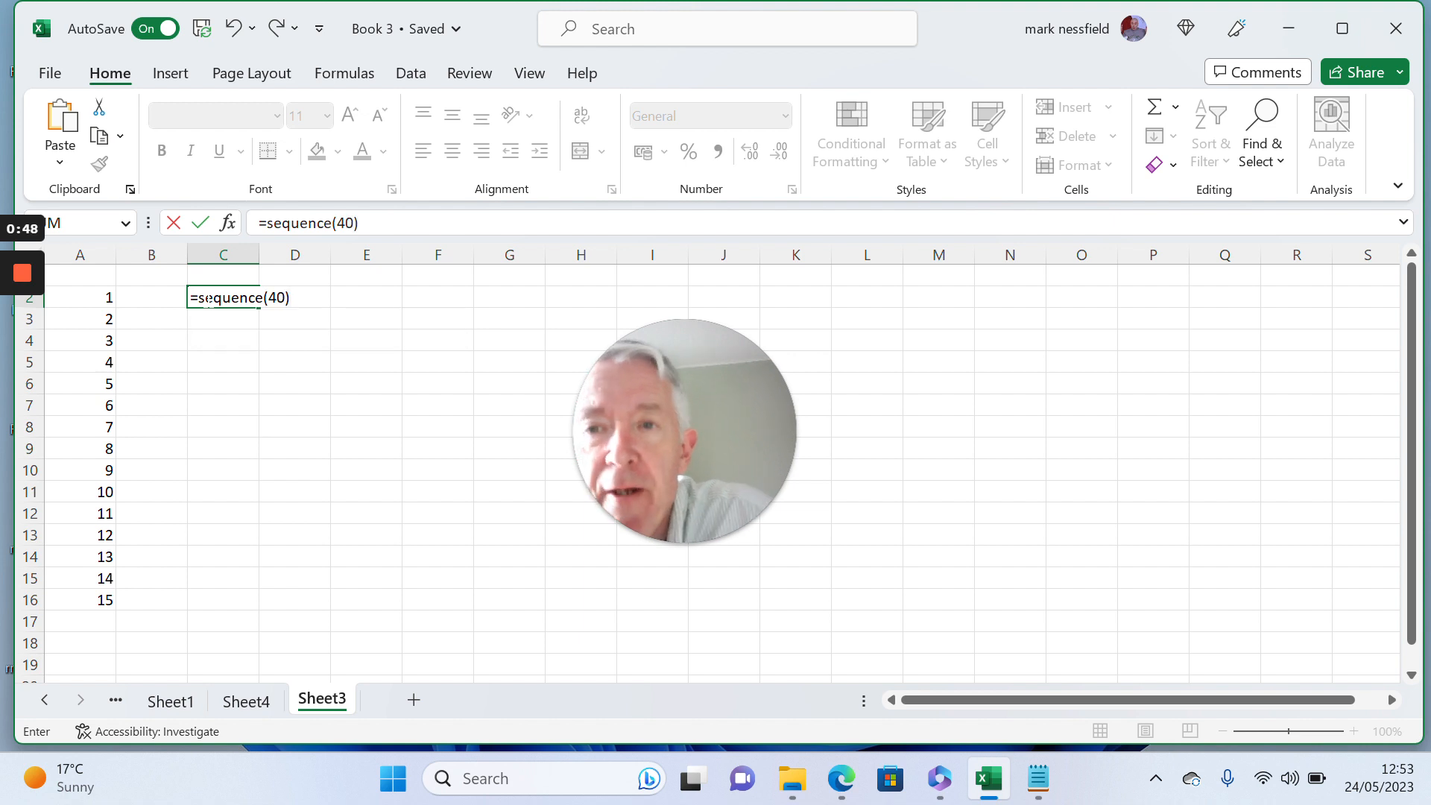
{"action": "key", "text": "Return"}
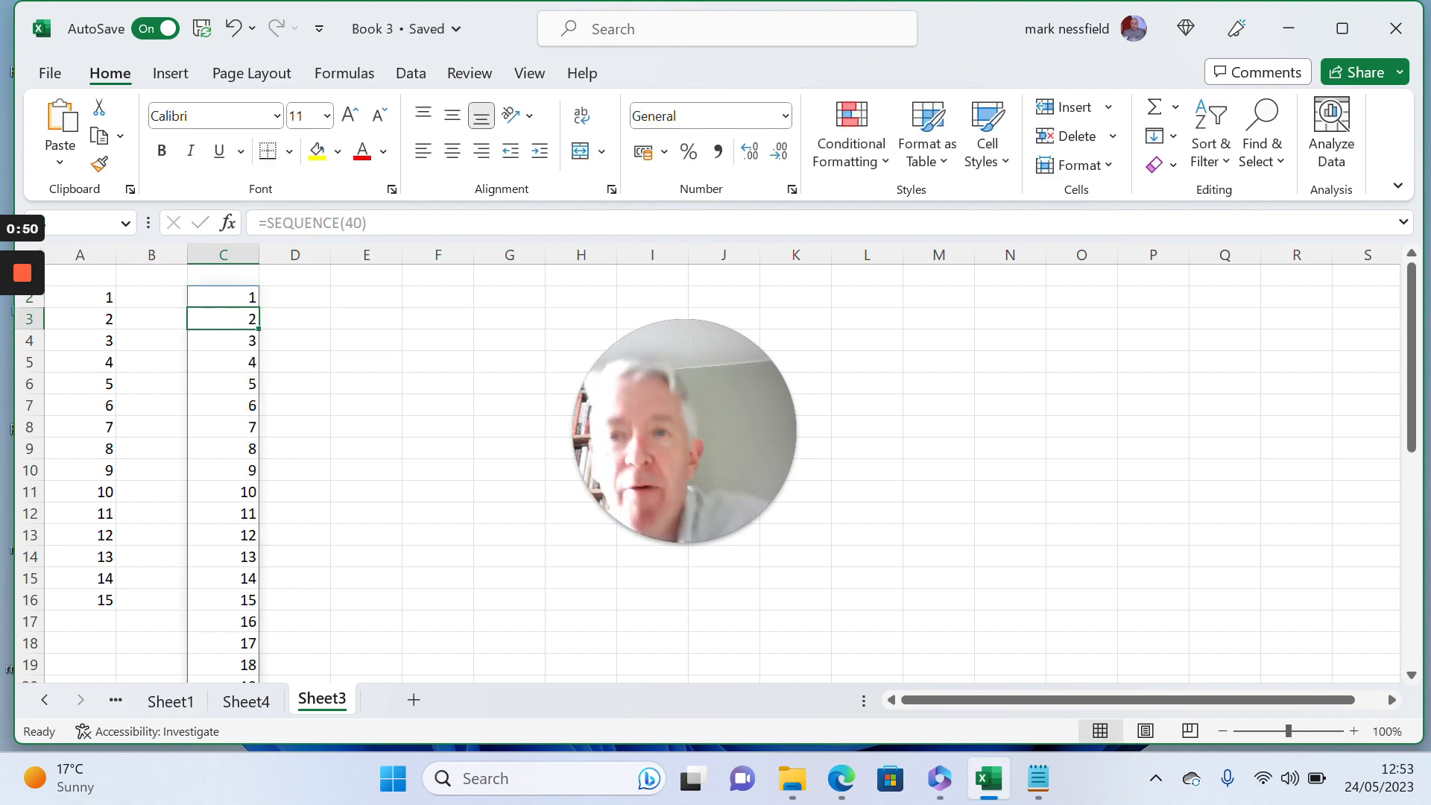
- Examine the generated list in column C from its first value to its last, including the formula shown for C8
{"action": "key", "text": "Down"}
{"action": "key", "text": "Down"}
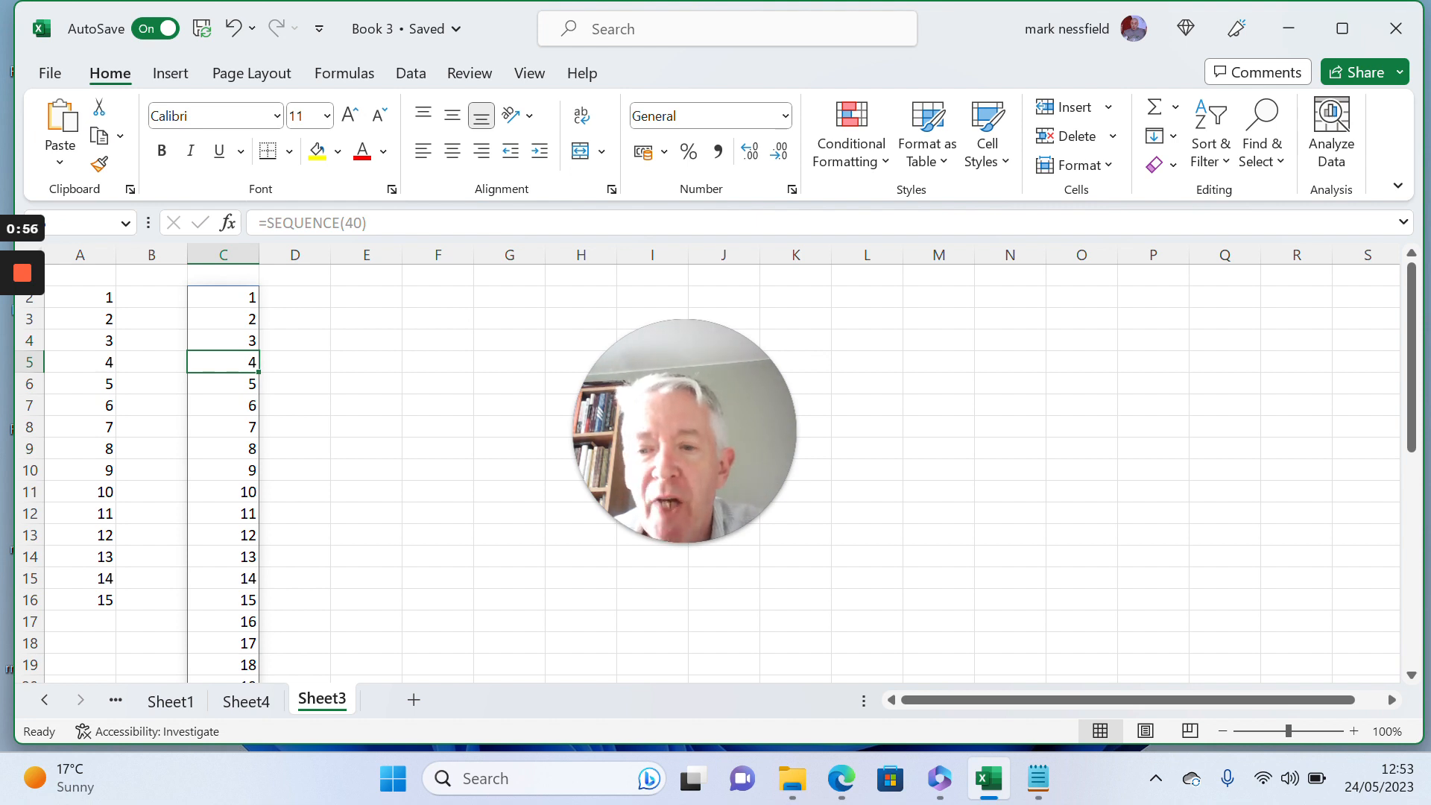
{"action": "key", "text": "ctrl+Down"}
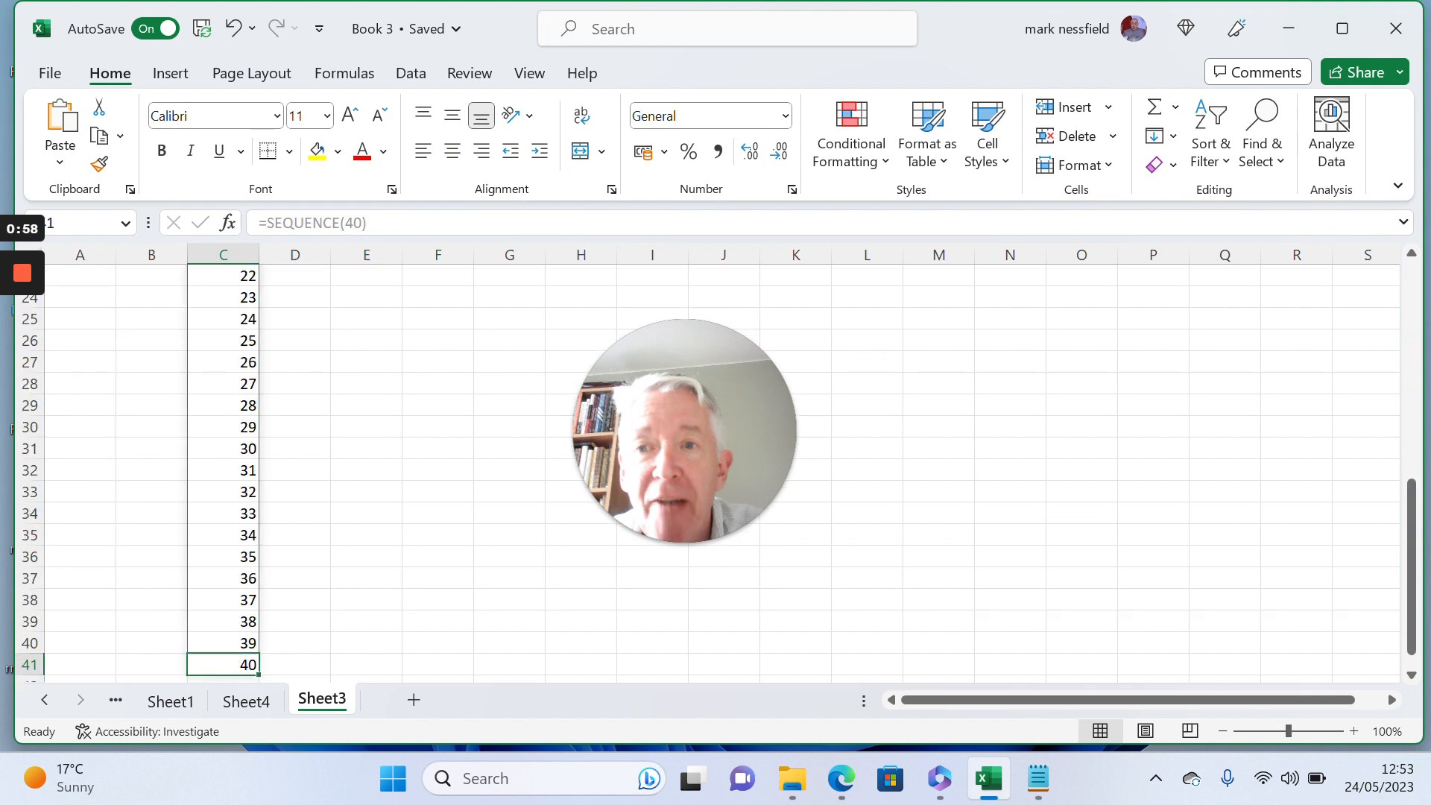
{"action": "key", "text": "Down"}
{"action": "key", "text": "Up"}
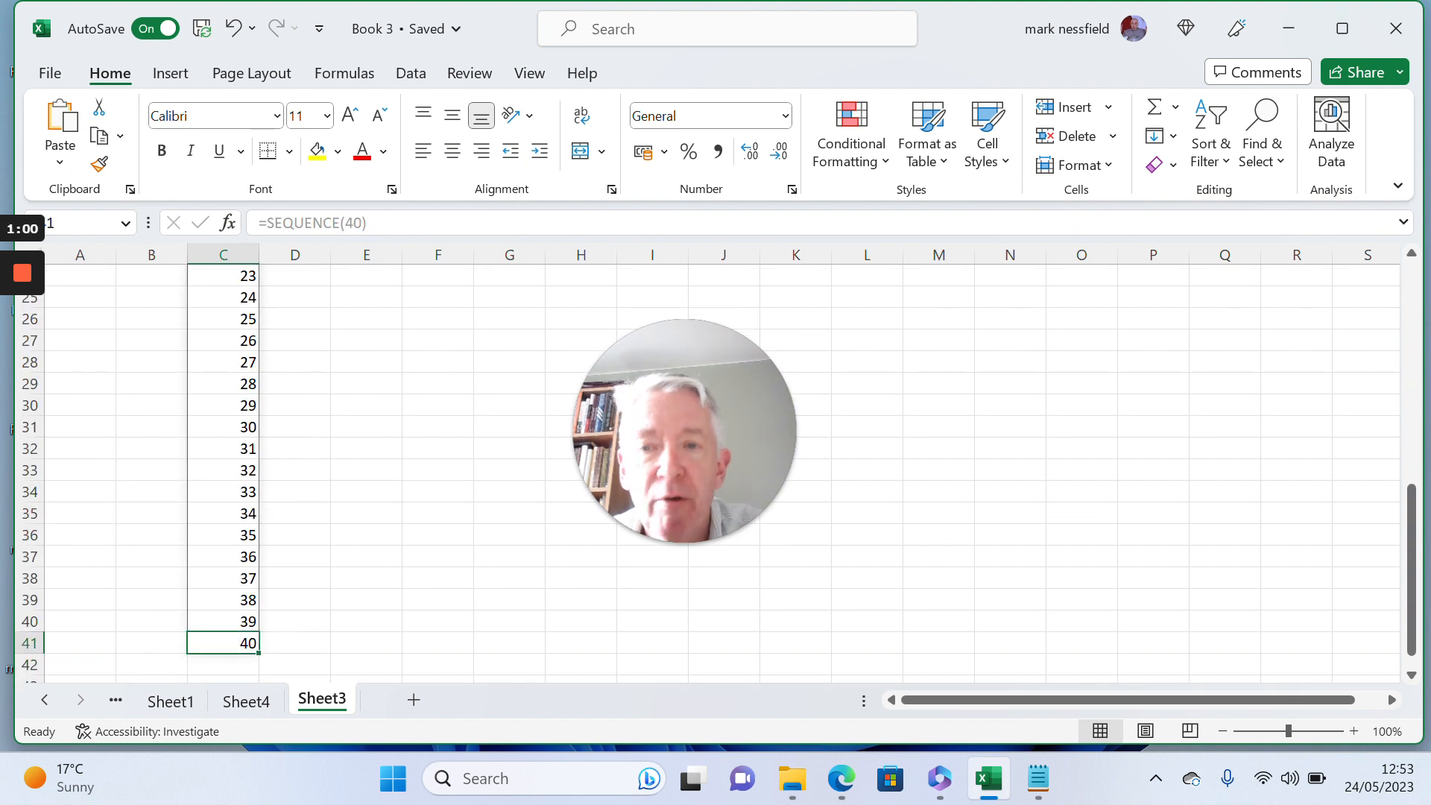
{"action": "key", "text": "ctrl+Up"}
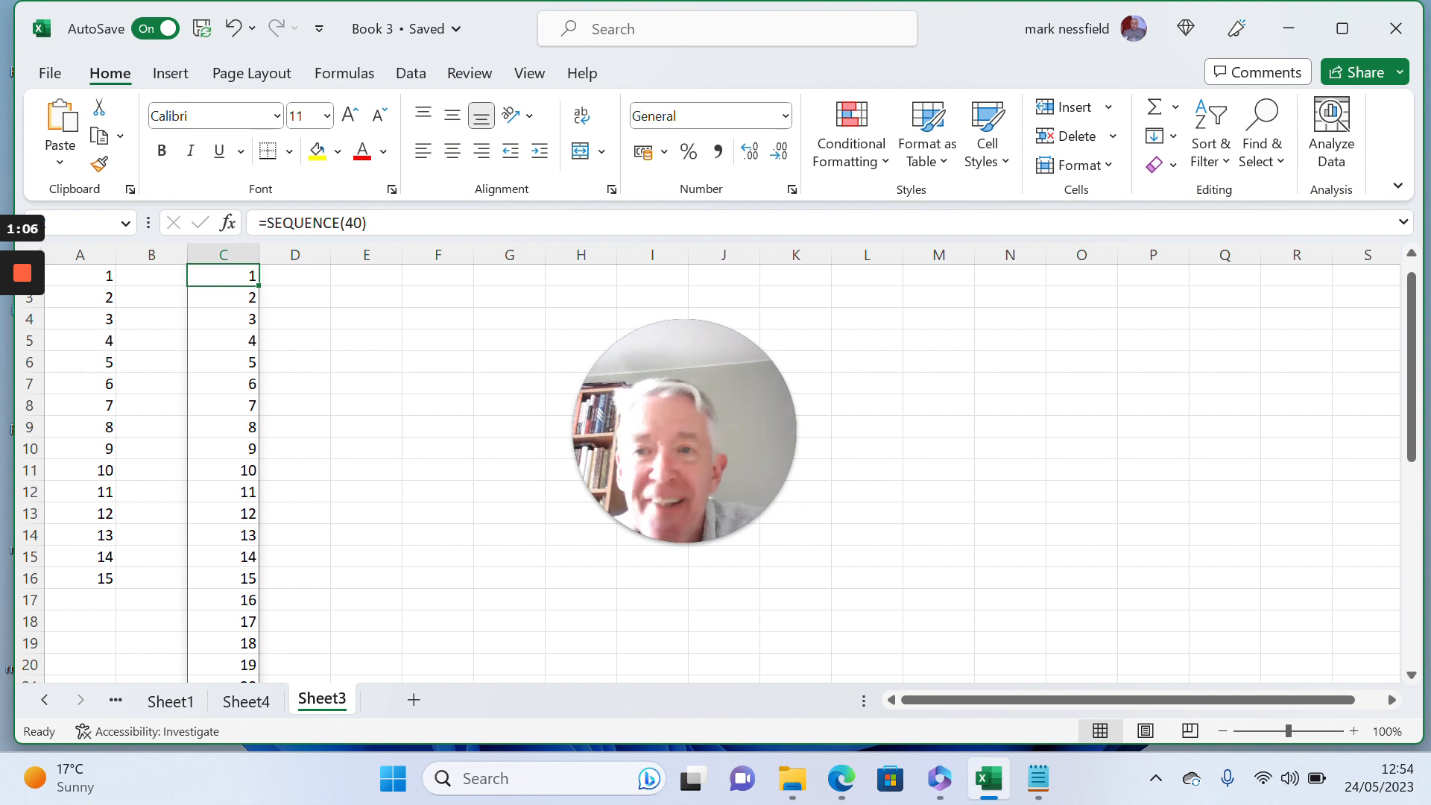
{"action": "left_click", "coordinate": [231, 402]}
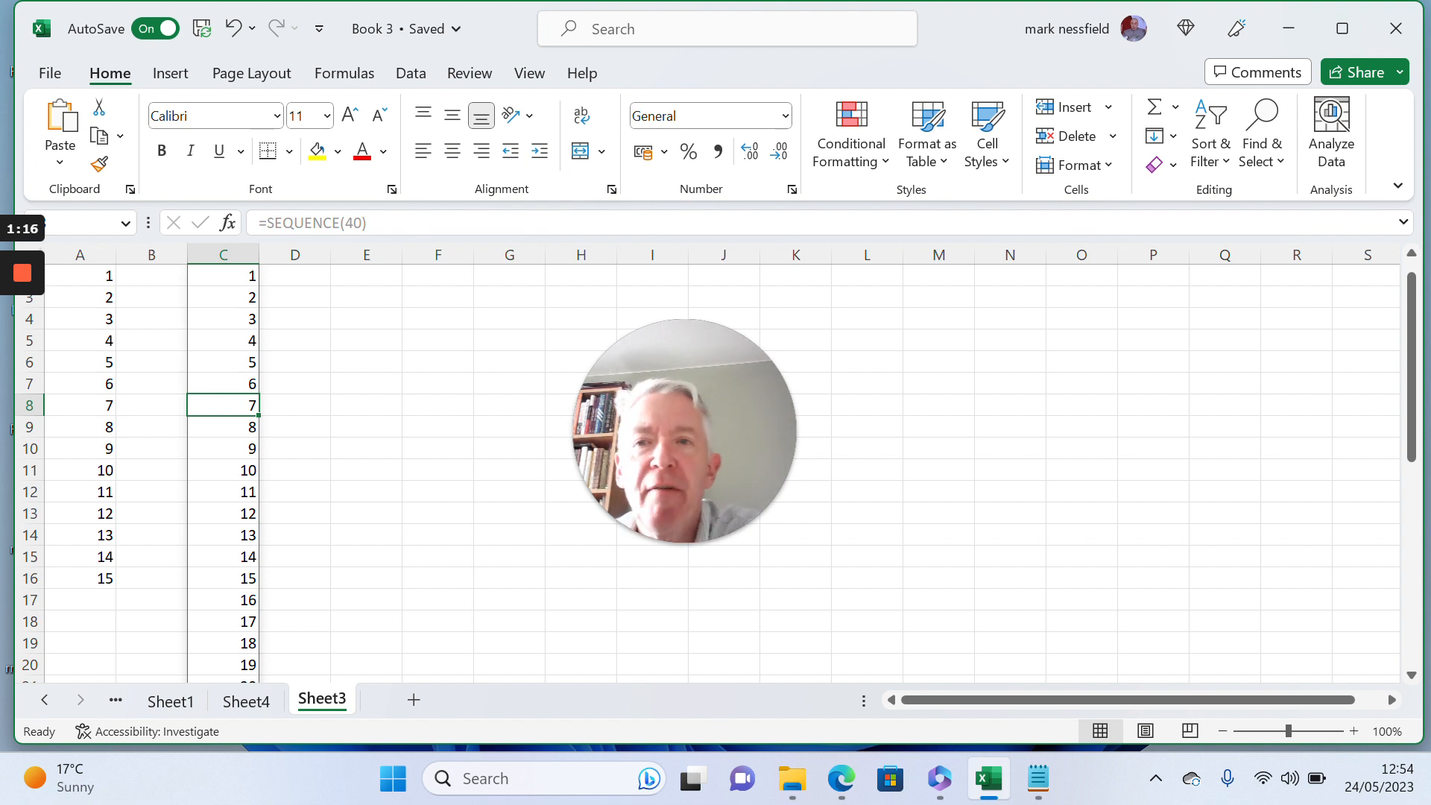
- Delete cell A8 containing 7 from the typed list, shifting the cells below up
{"action": "left_click", "coordinate": [105, 405]}
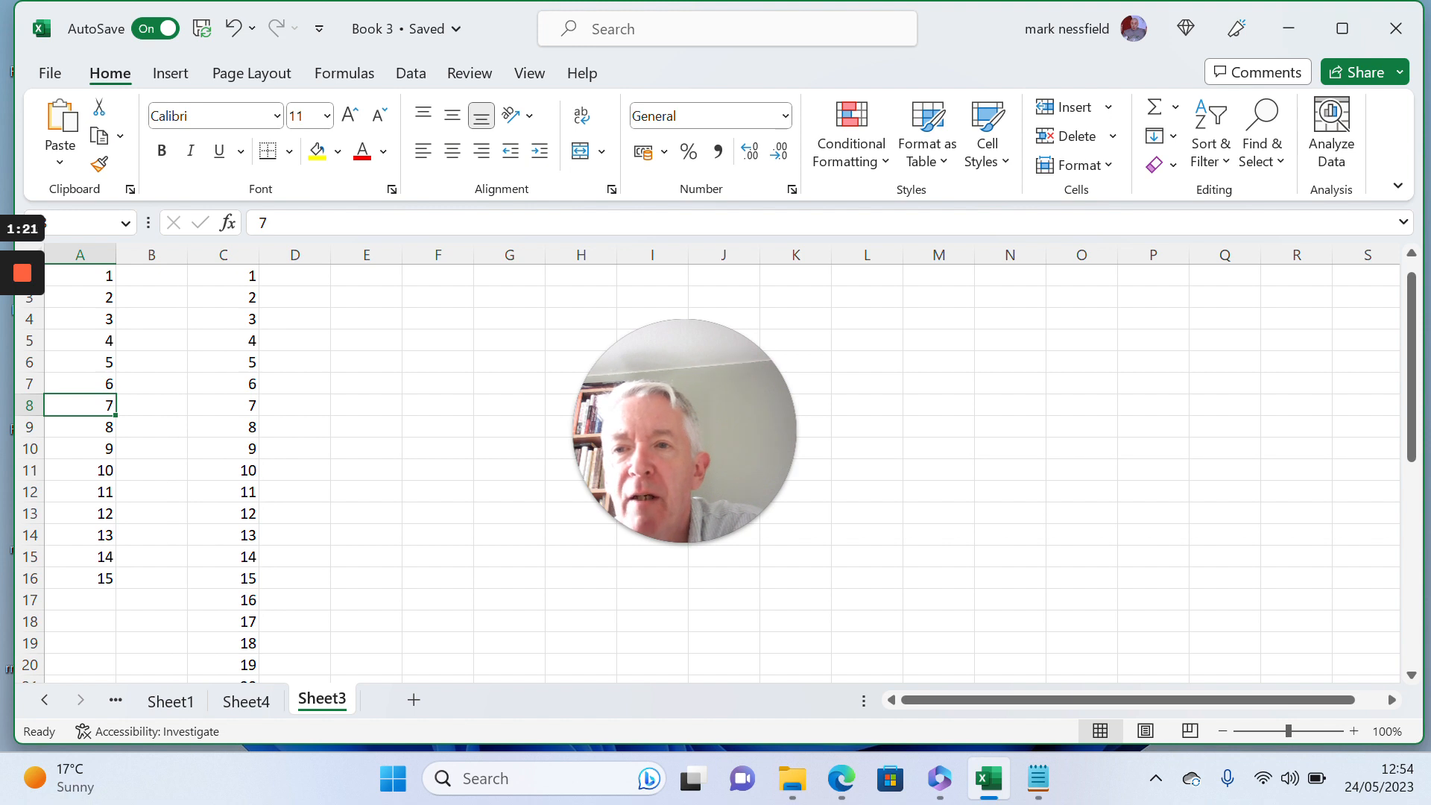
{"action": "right_click", "coordinate": [88, 413]}
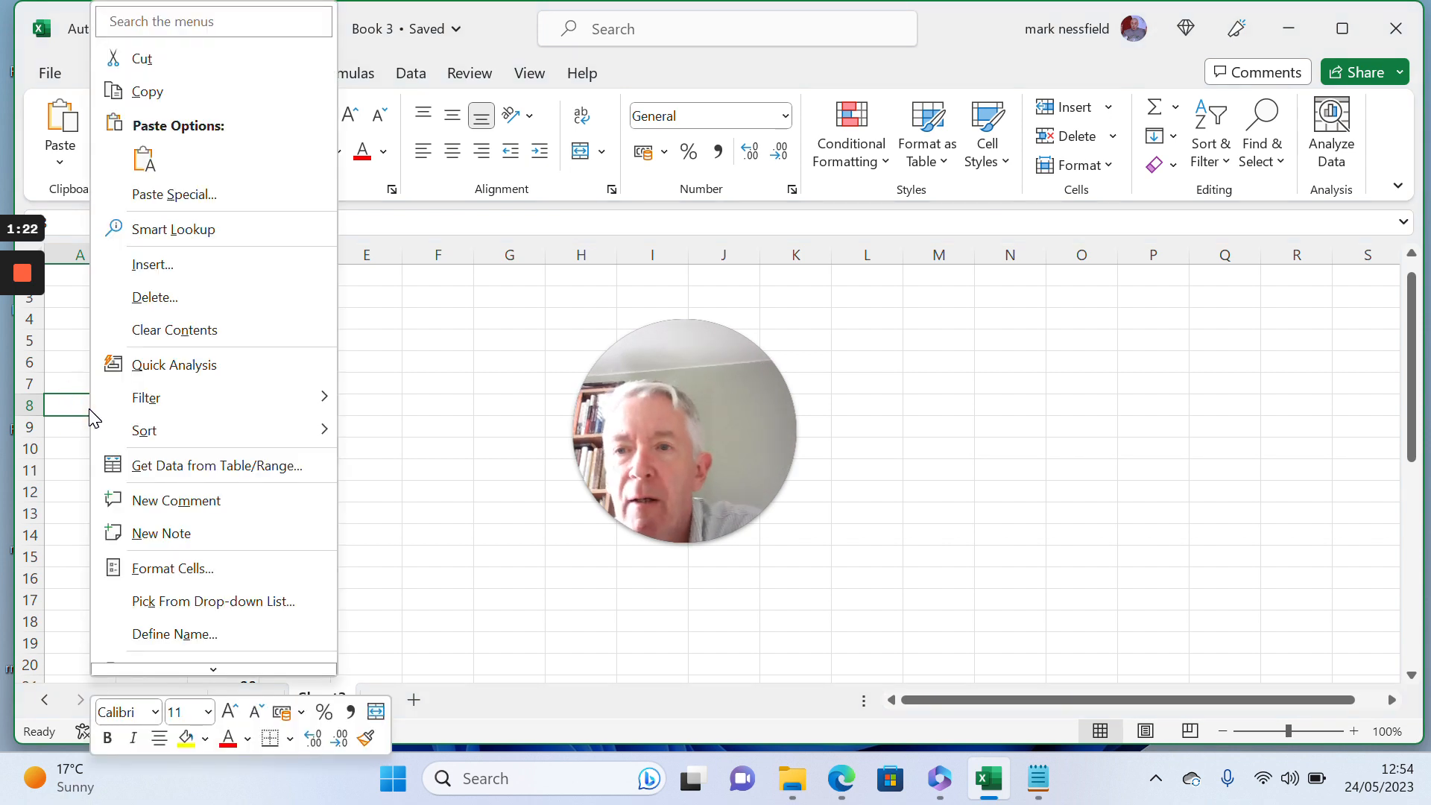
{"action": "mouse_move", "coordinate": [213, 417]}
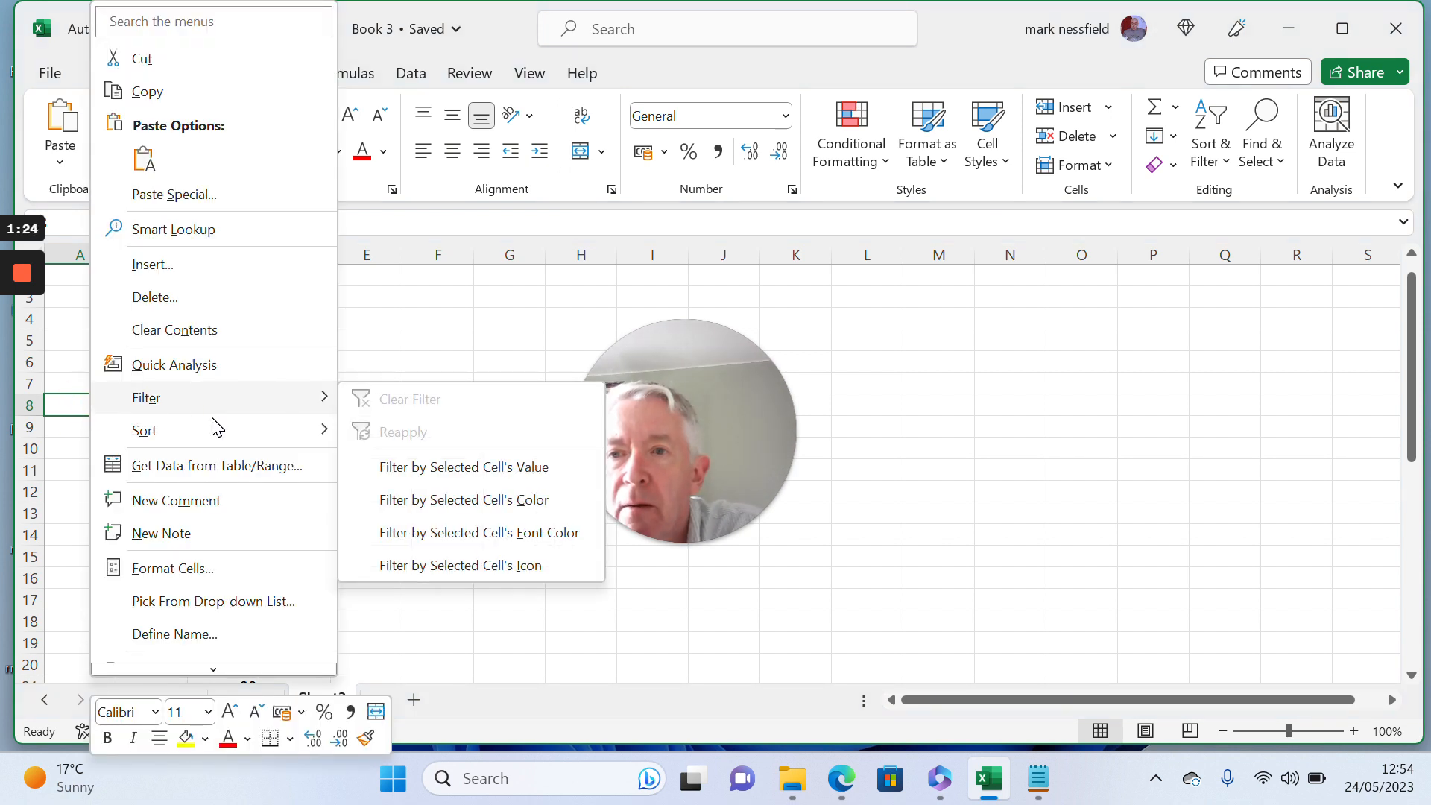
{"action": "left_click", "coordinate": [162, 293]}
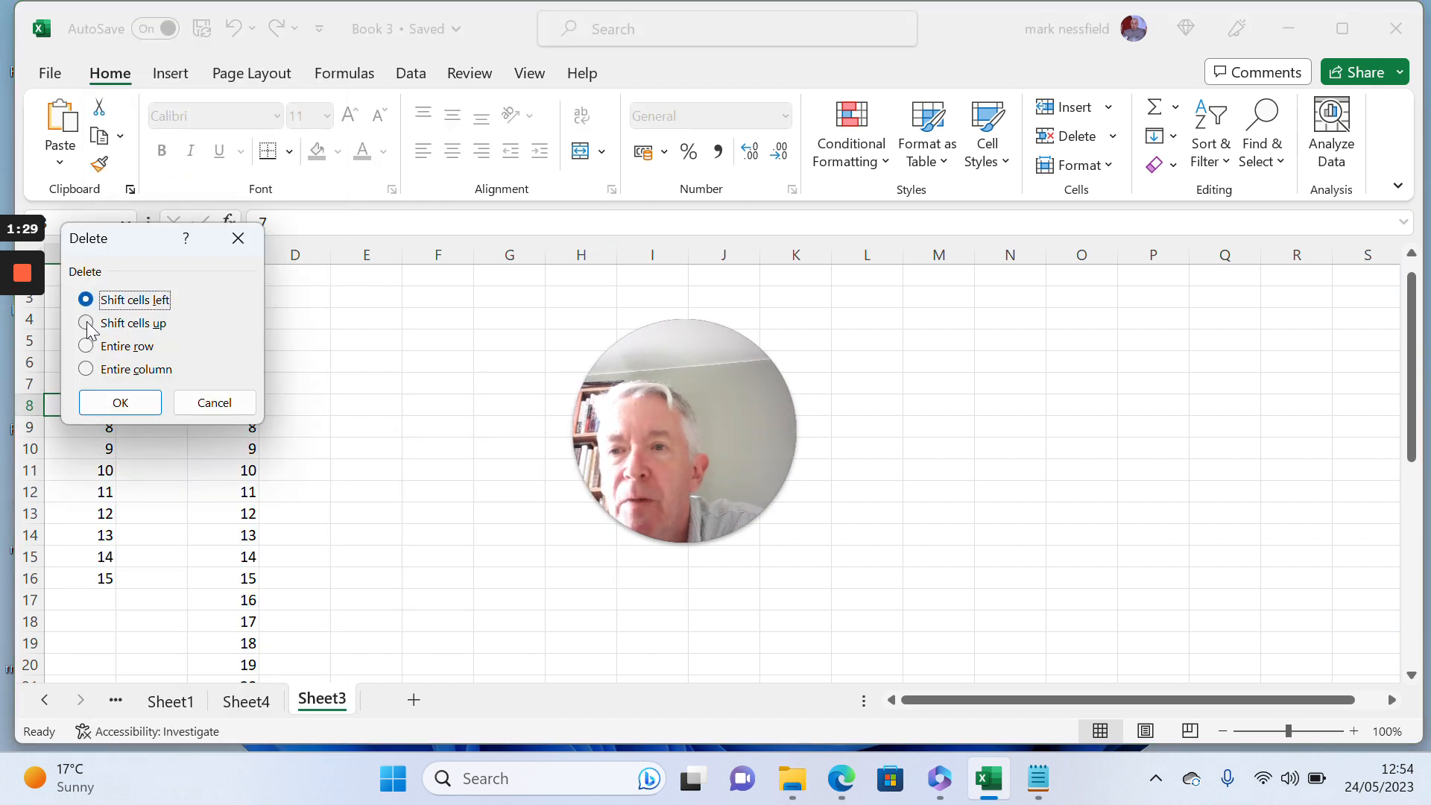
{"action": "left_click", "coordinate": [87, 322]}
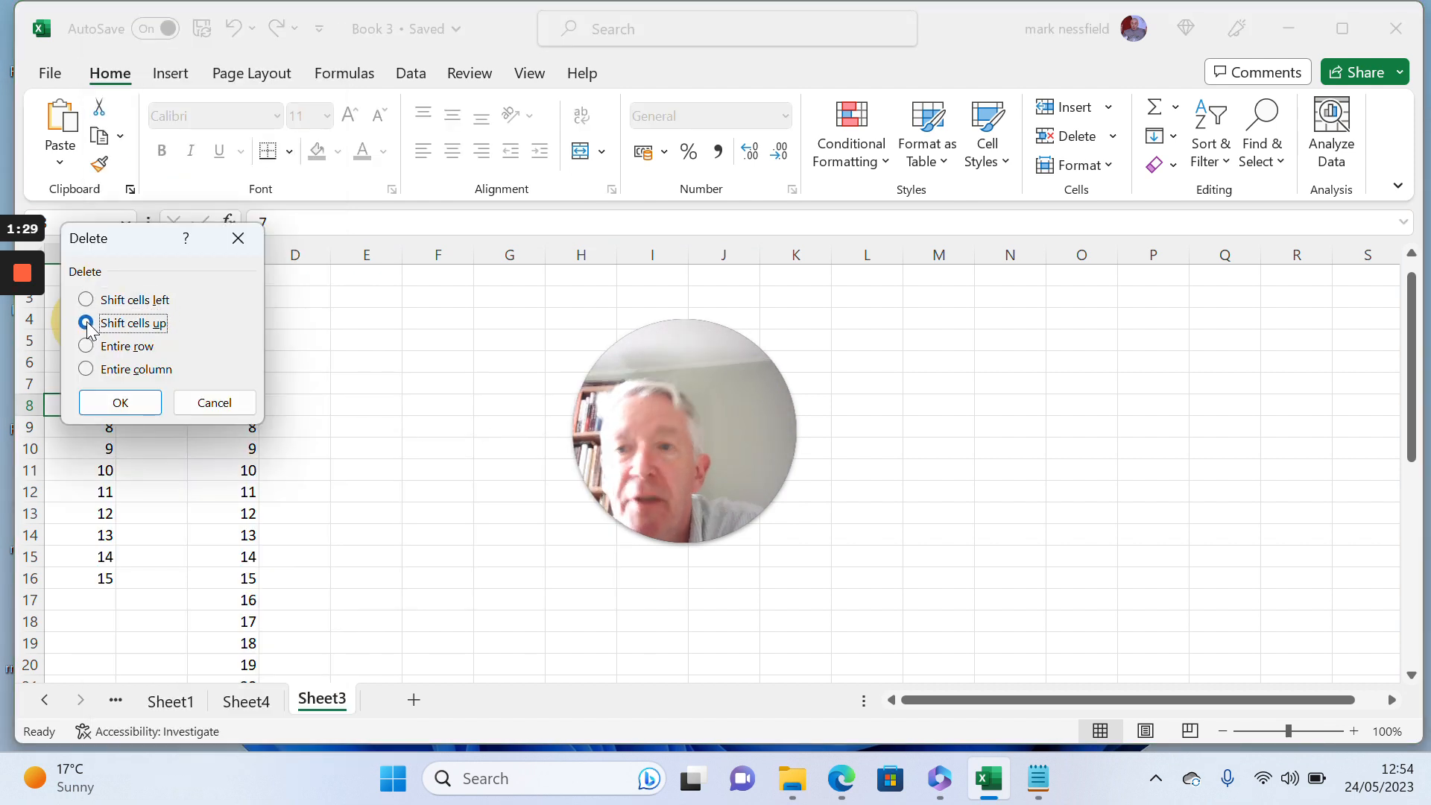
{"action": "left_click", "coordinate": [123, 403]}
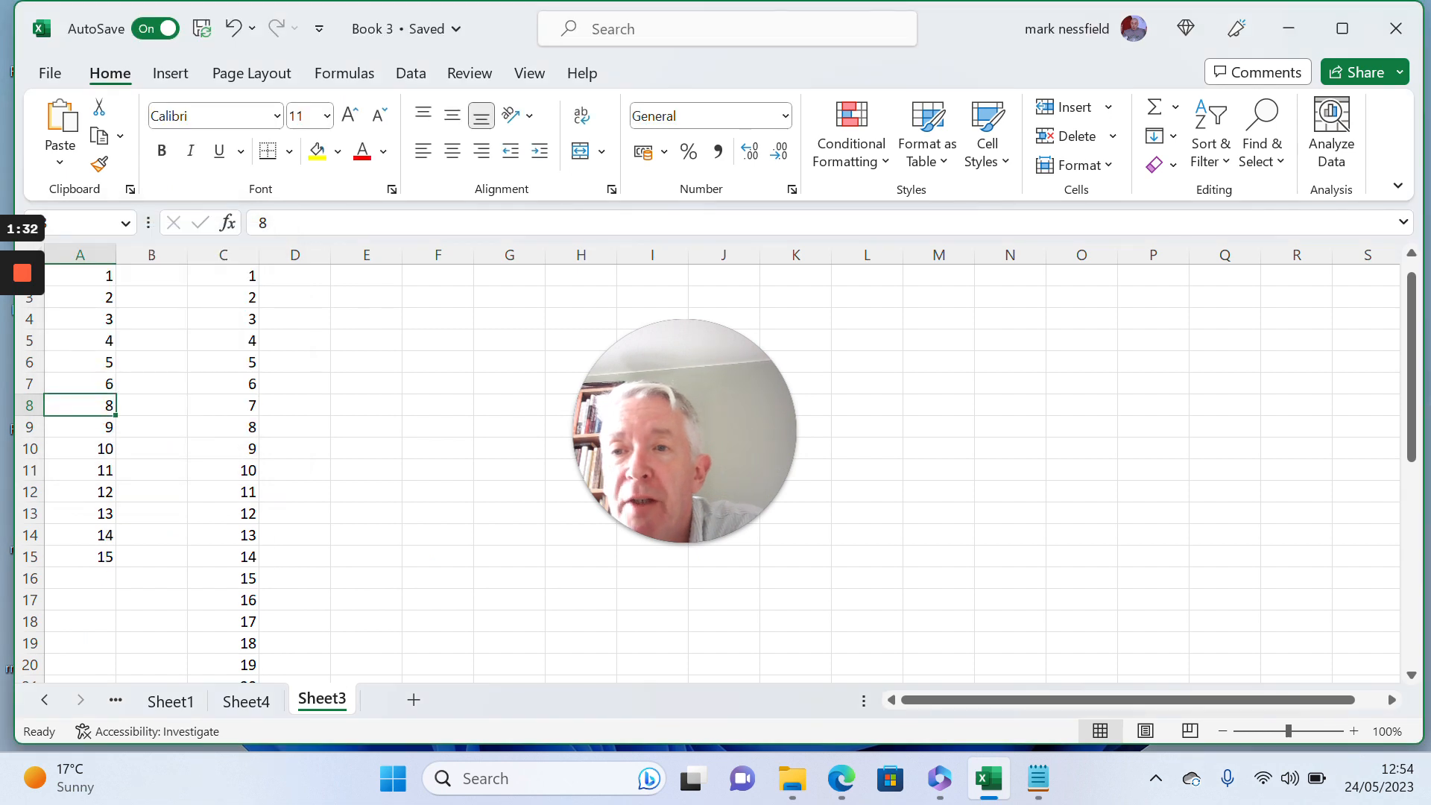
{"action": "left_click", "coordinate": [105, 383]}
{"action": "left_click", "coordinate": [104, 405]}
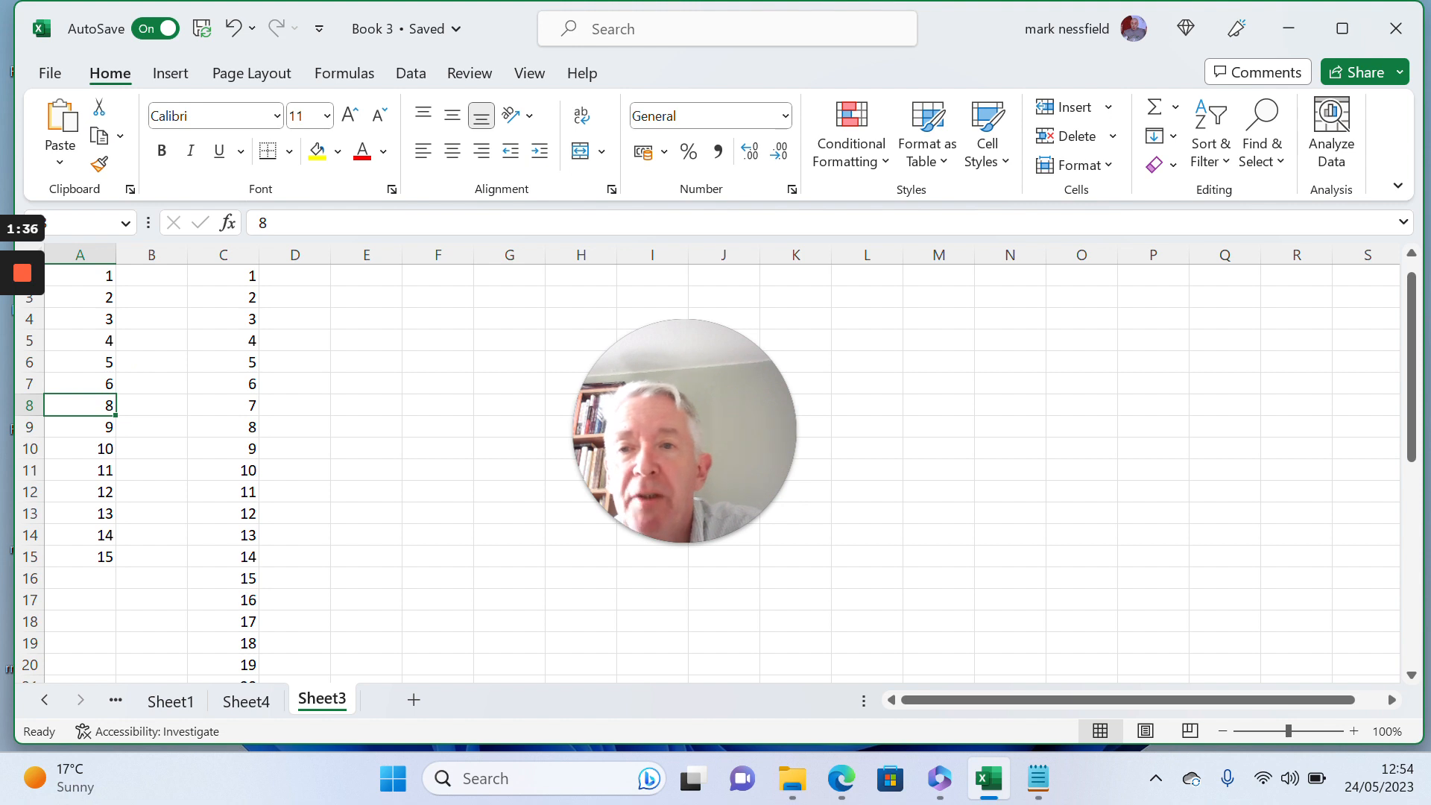
- Try to delete cell C8 from the SEQUENCE list with the cells below shifted up
{"action": "left_click", "coordinate": [239, 405]}
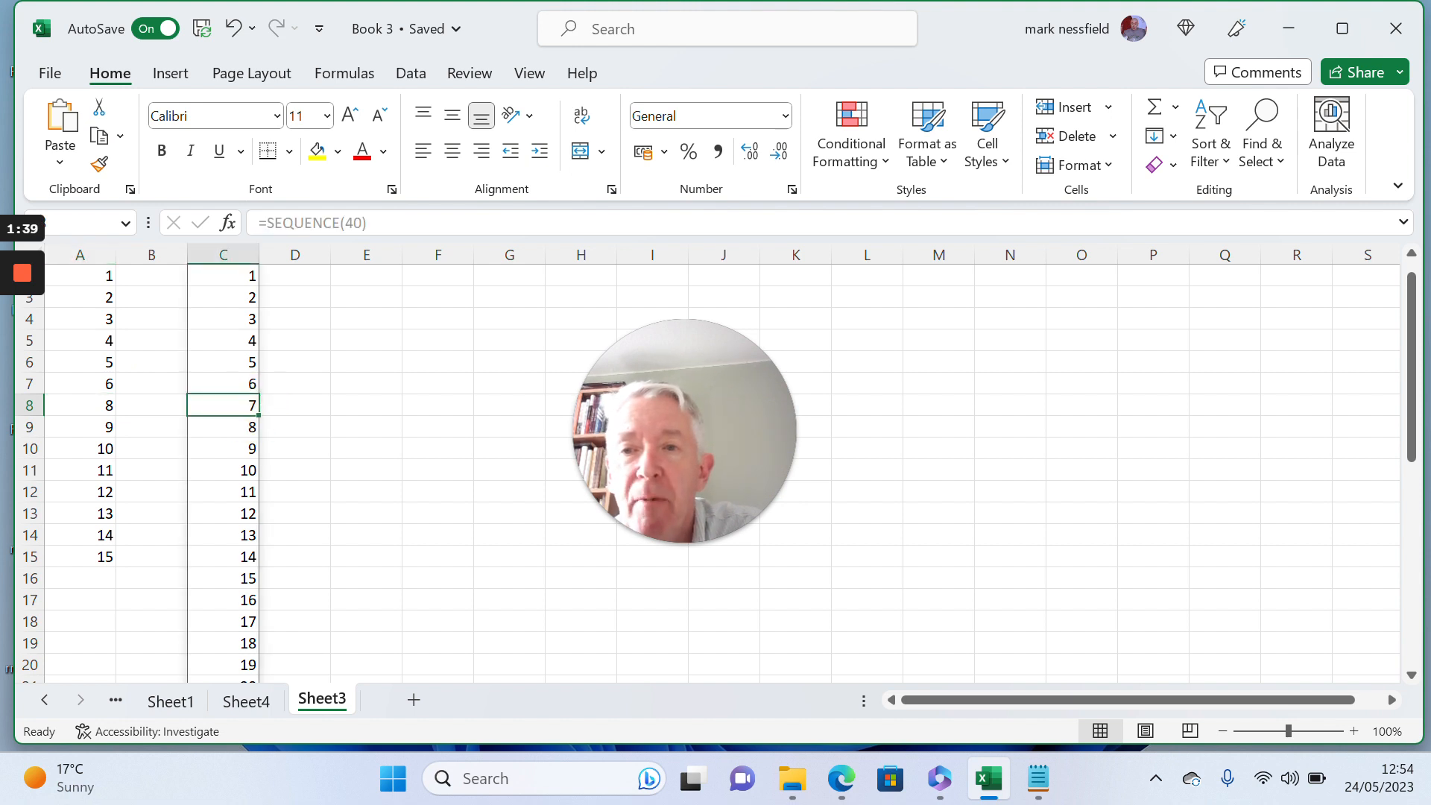
{"action": "right_click", "coordinate": [239, 405]}
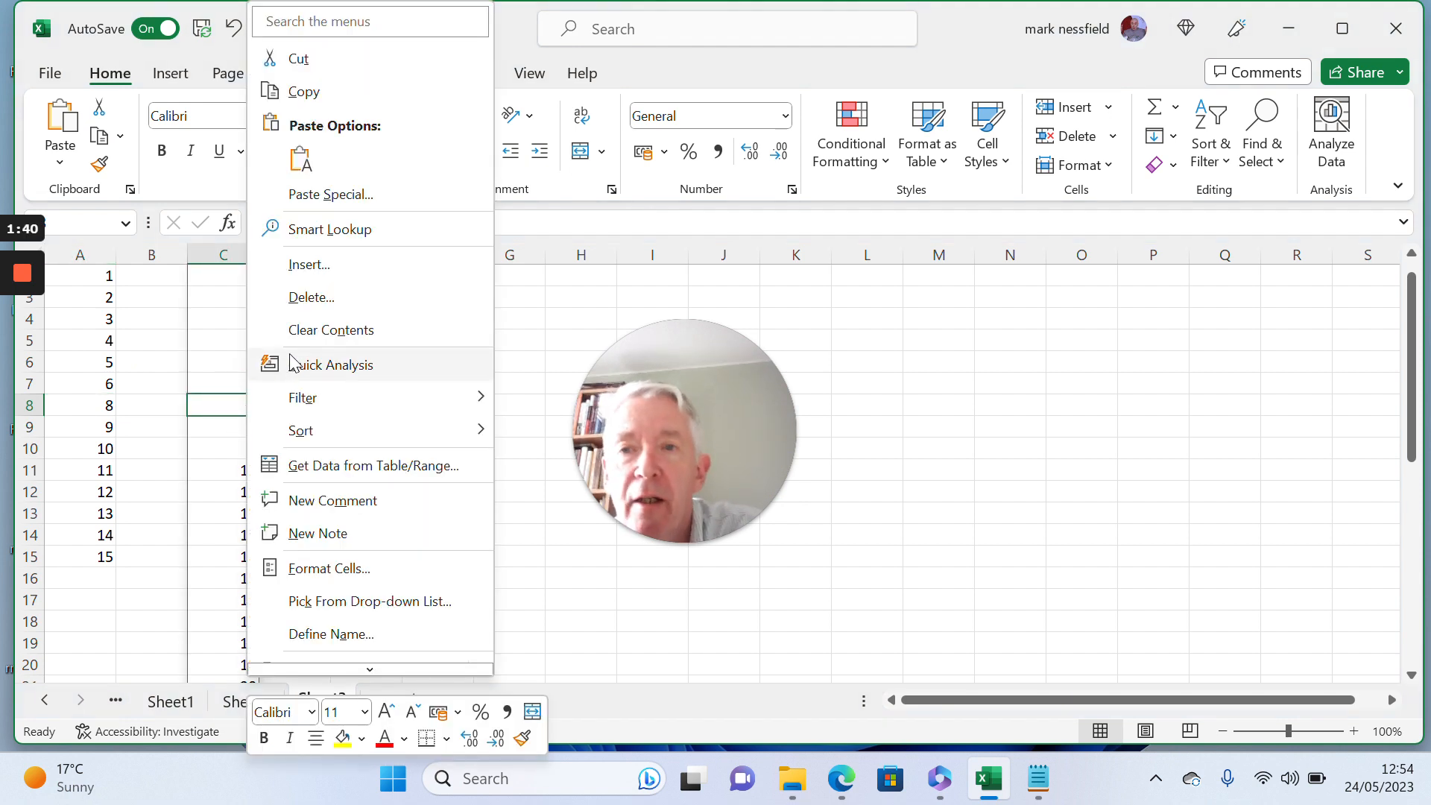
{"action": "left_click", "coordinate": [304, 298]}
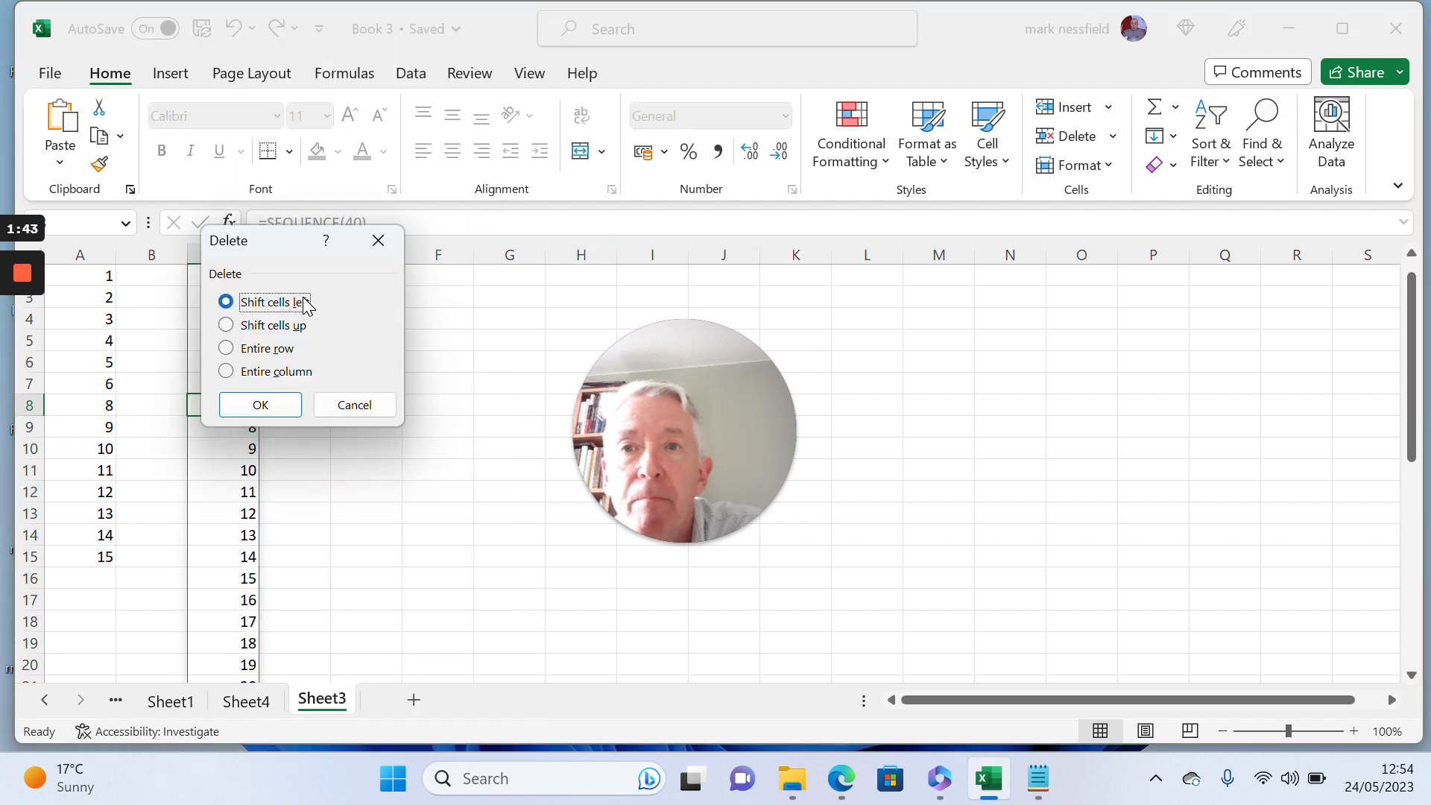
{"action": "left_click", "coordinate": [229, 326]}
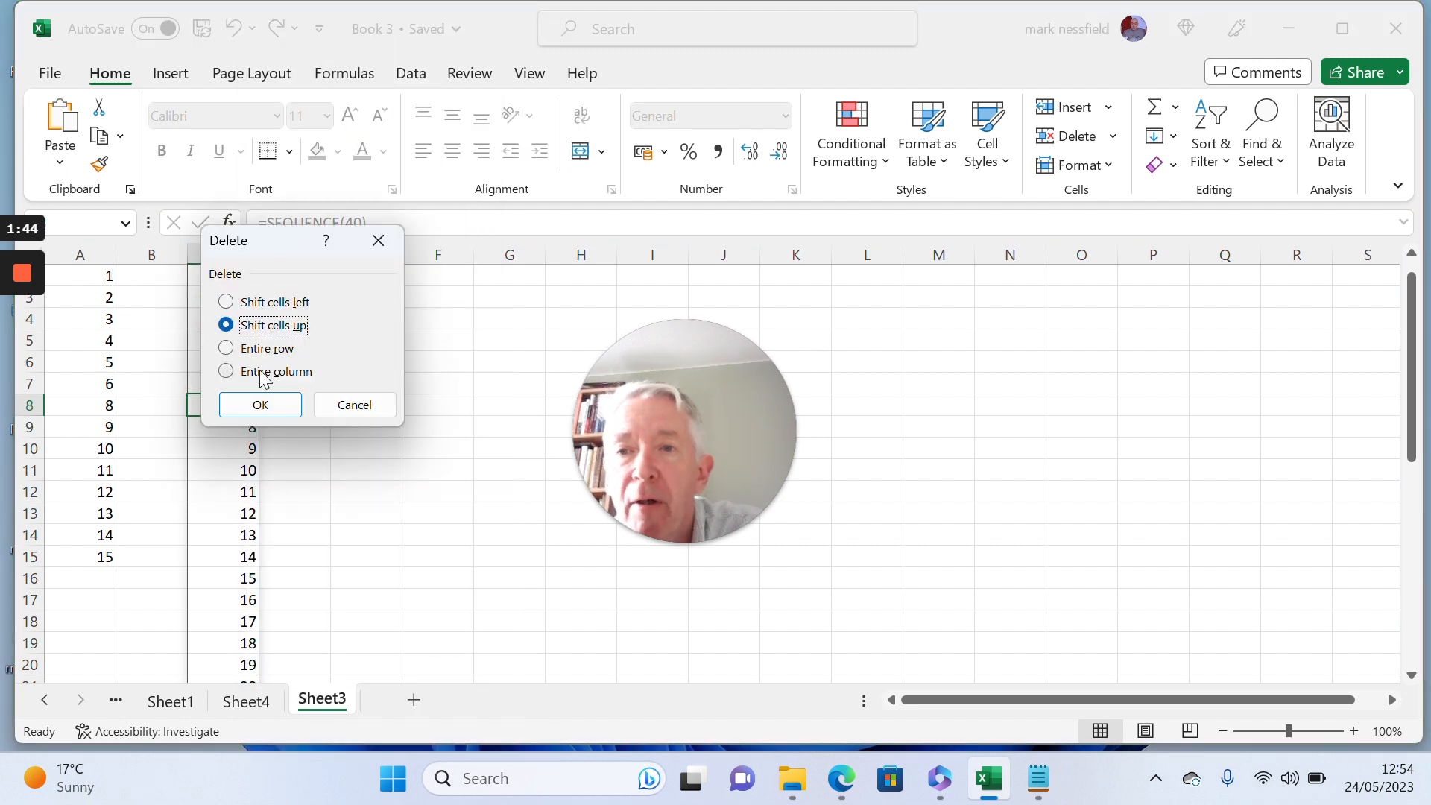
{"action": "left_click", "coordinate": [275, 409]}
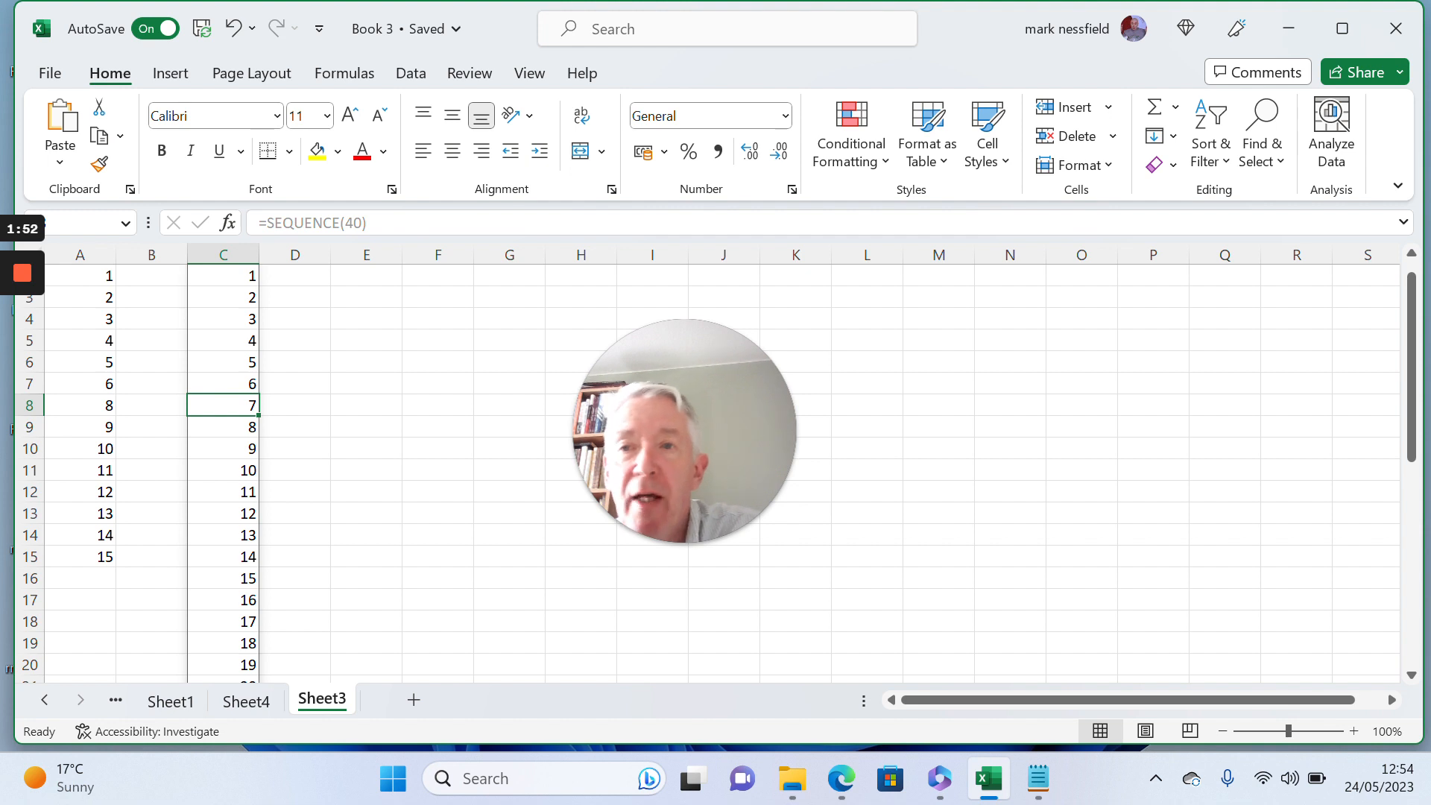
- Copy the whole SEQUENCE list C2:C41 and paste it as values only starting in D2
{"action": "key", "text": "ctrl+Up"}
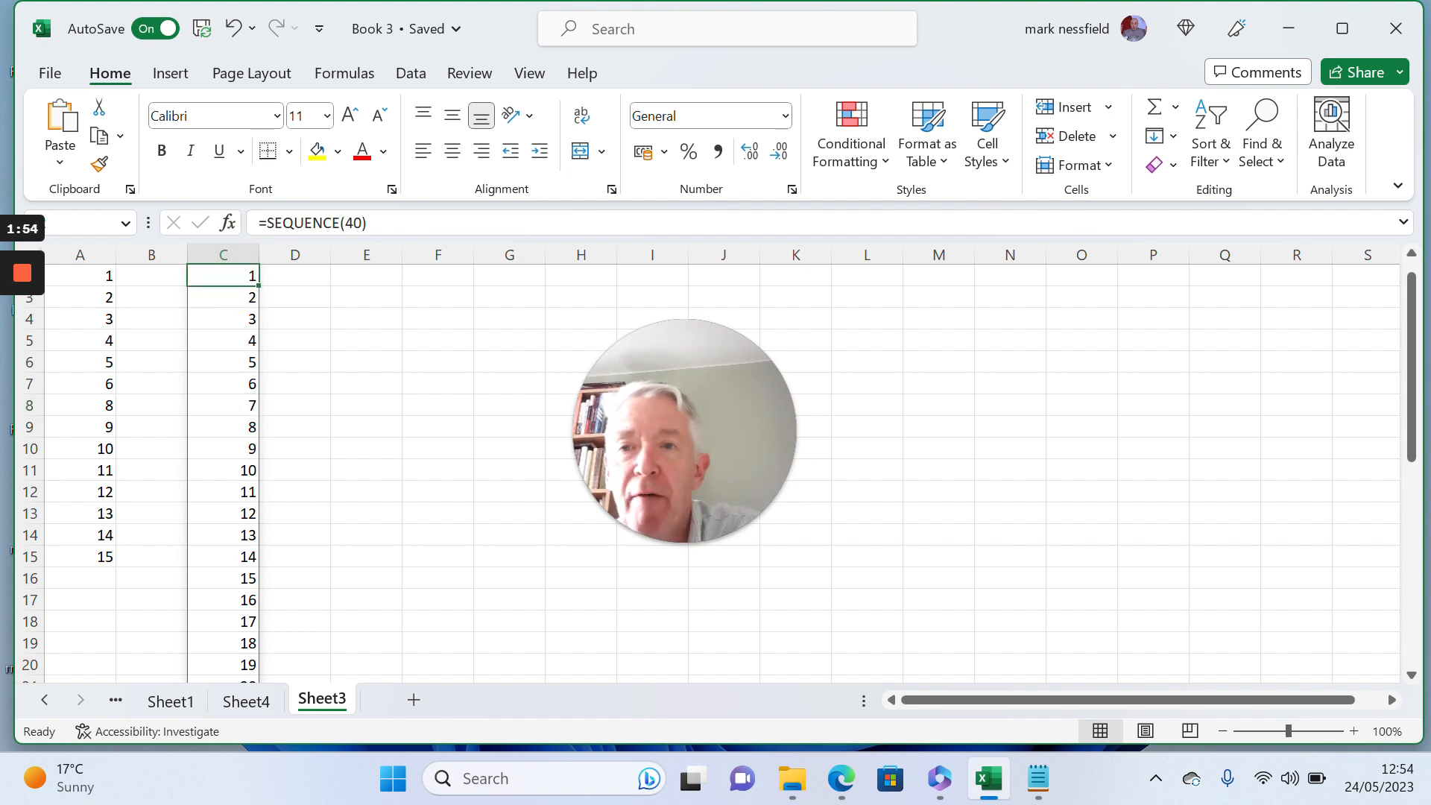
{"action": "key", "text": "Up"}
{"action": "key", "text": "Down"}
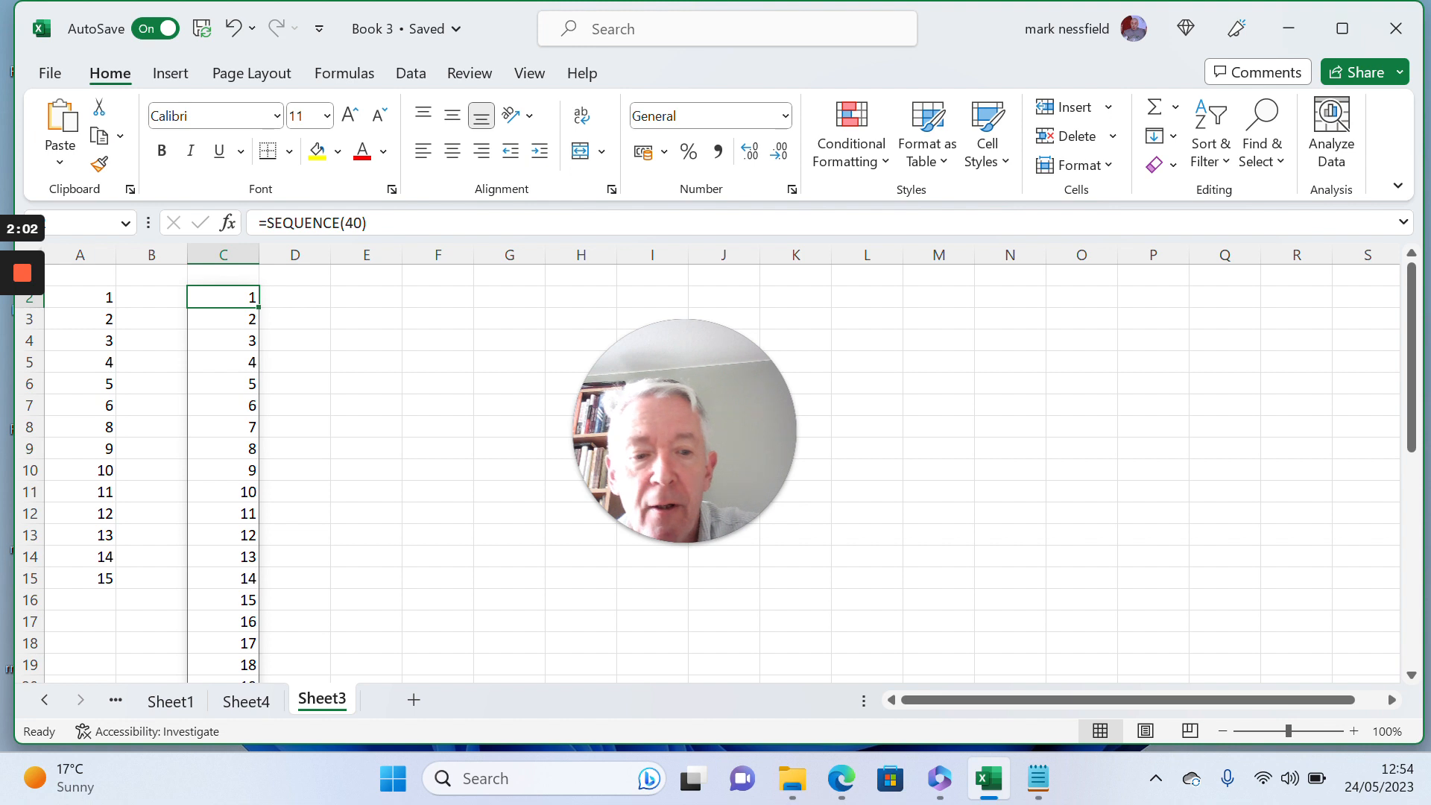
{"action": "key", "text": "ctrl+shift+Down"}
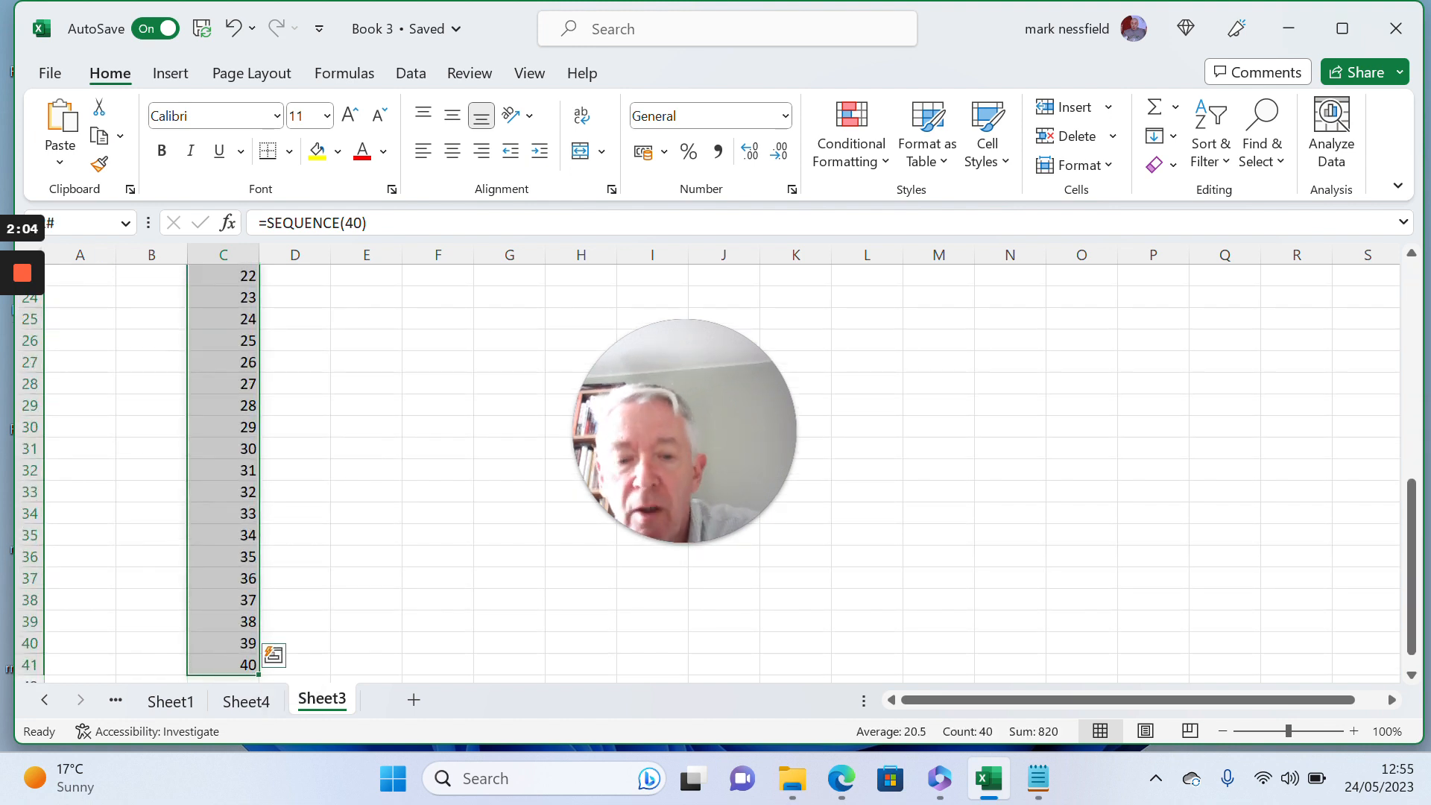
{"action": "right_click", "coordinate": [234, 294]}
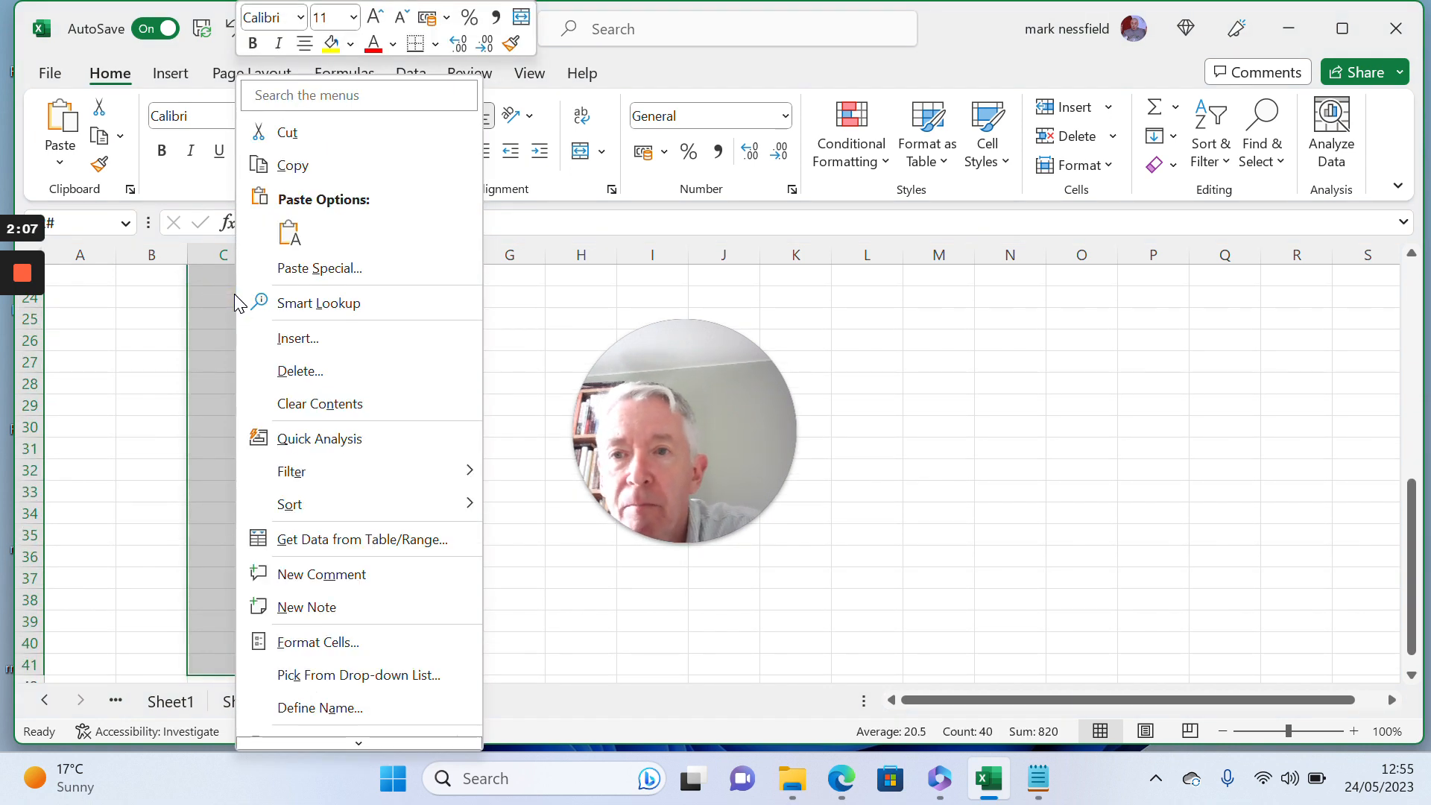
{"action": "left_click", "coordinate": [284, 166]}
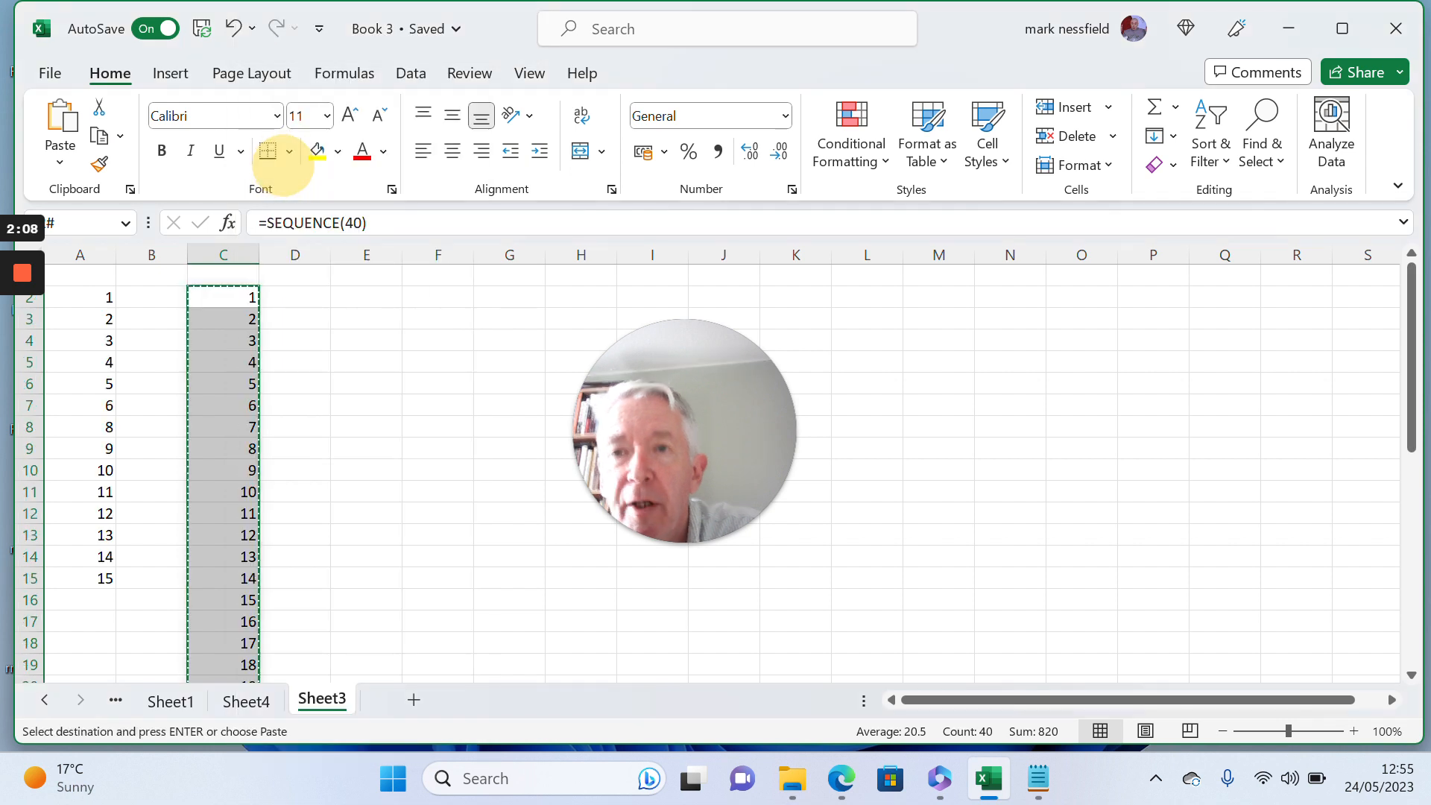
{"action": "key", "text": "Right"}
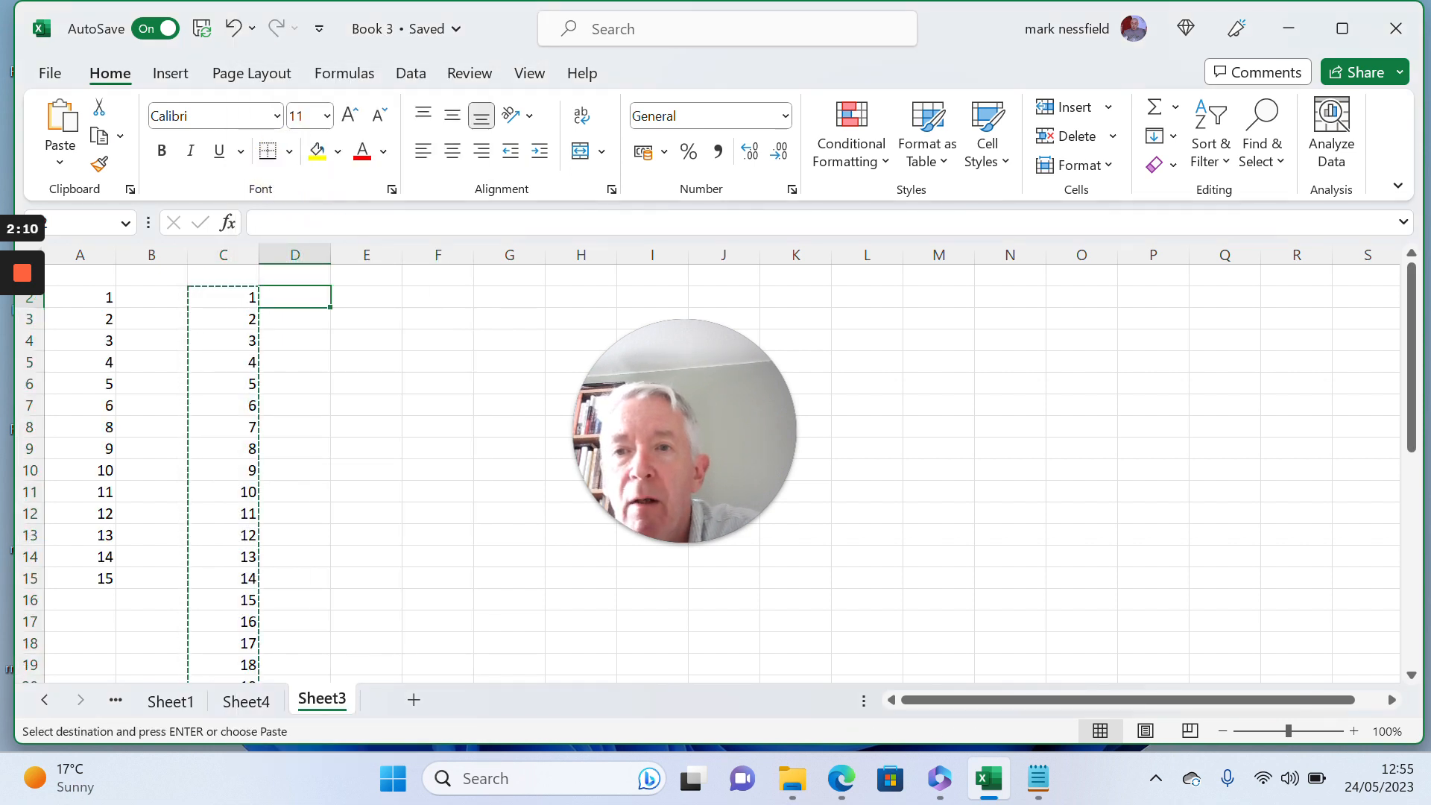
{"action": "right_click", "coordinate": [314, 302]}
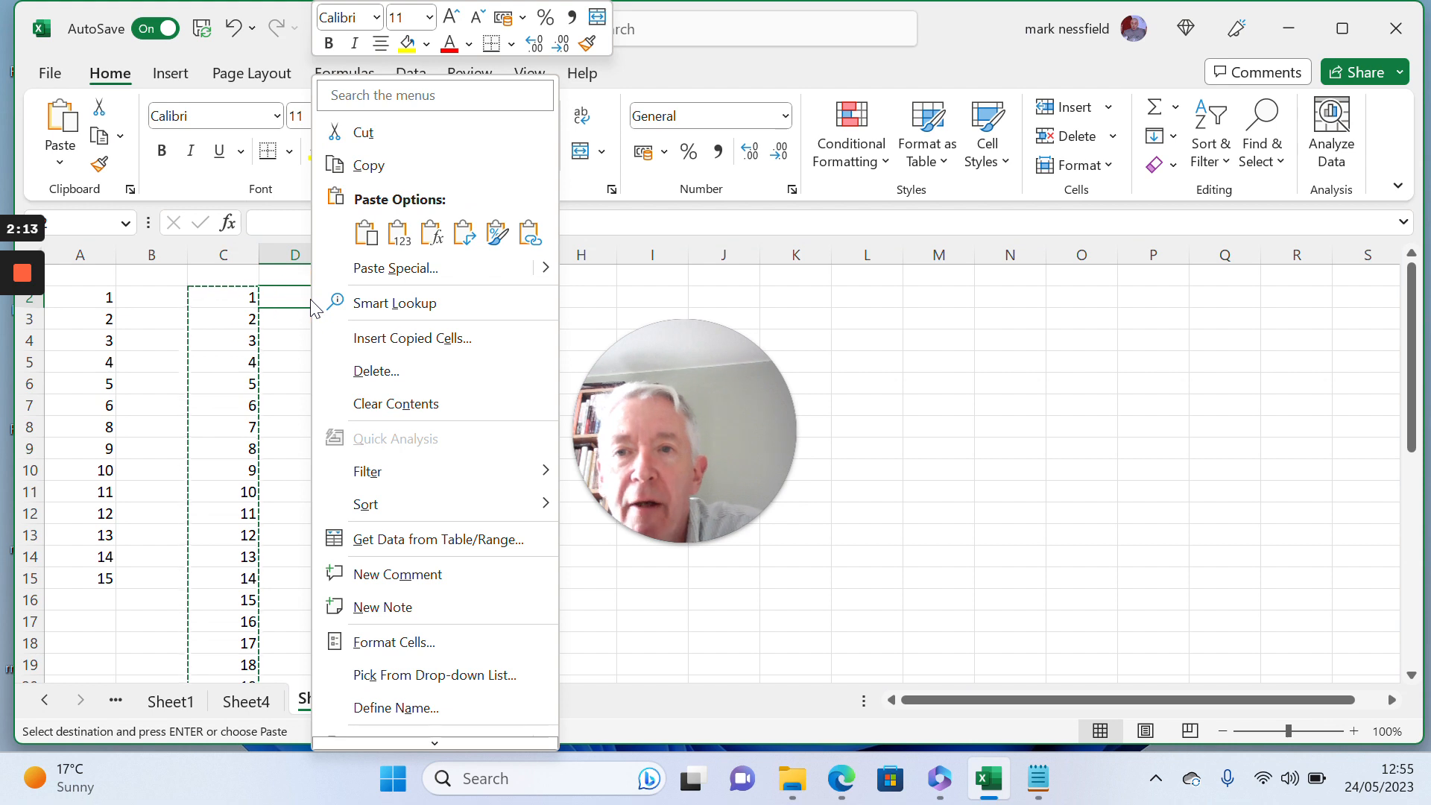
{"action": "left_click", "coordinate": [400, 240]}
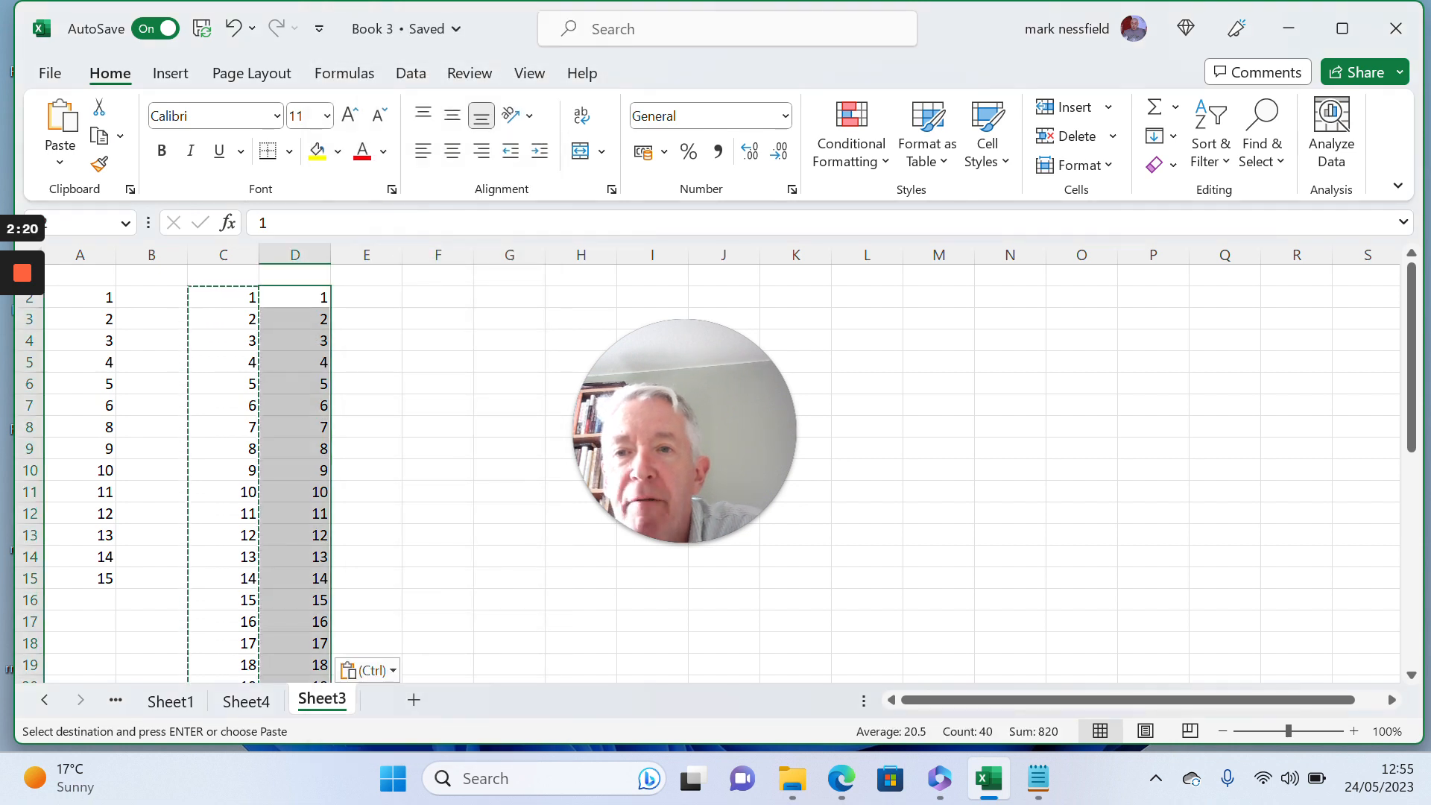
- Delete cell D8 containing 7 from the pasted values, shifting the cells below up
{"action": "left_click", "coordinate": [304, 423]}
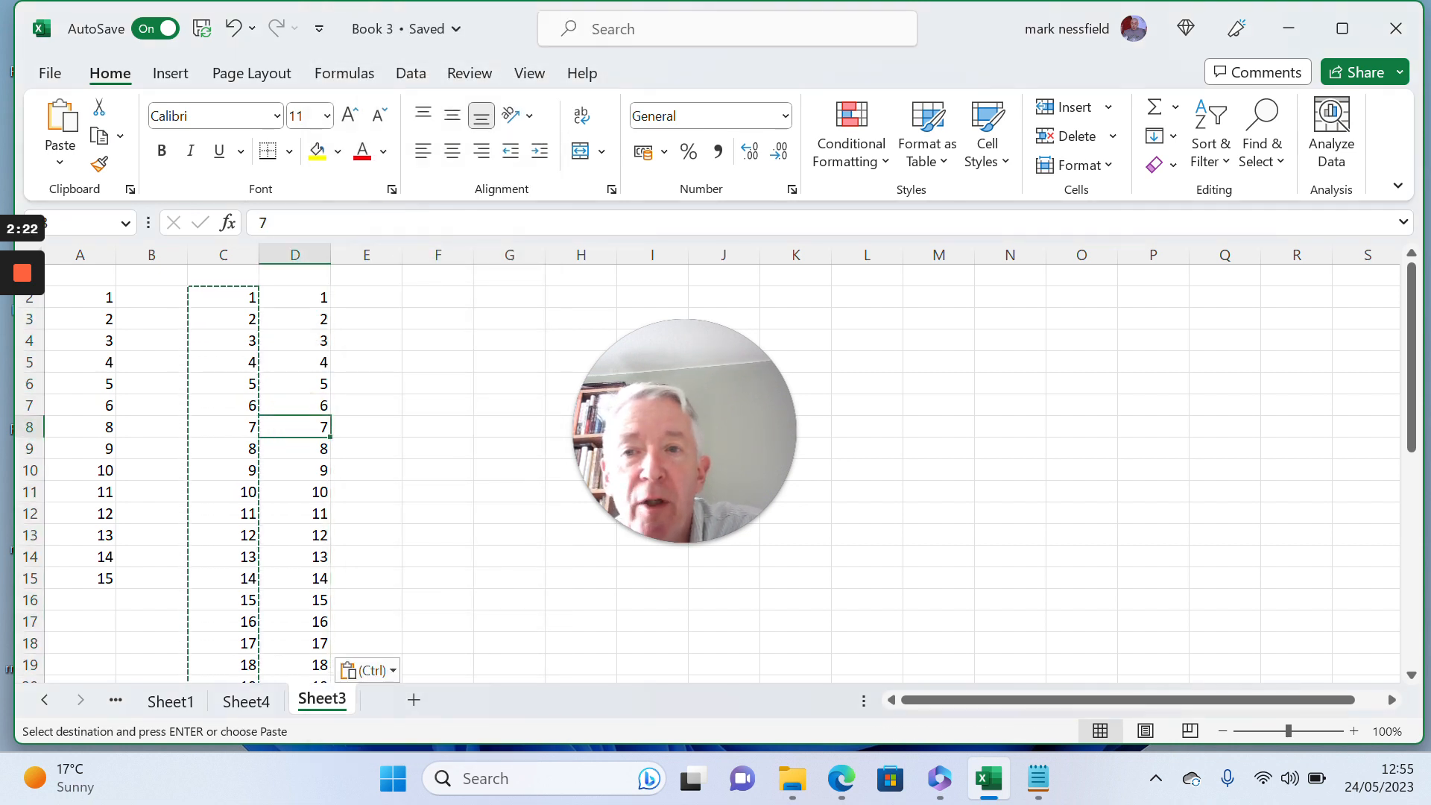
{"action": "right_click", "coordinate": [304, 423]}
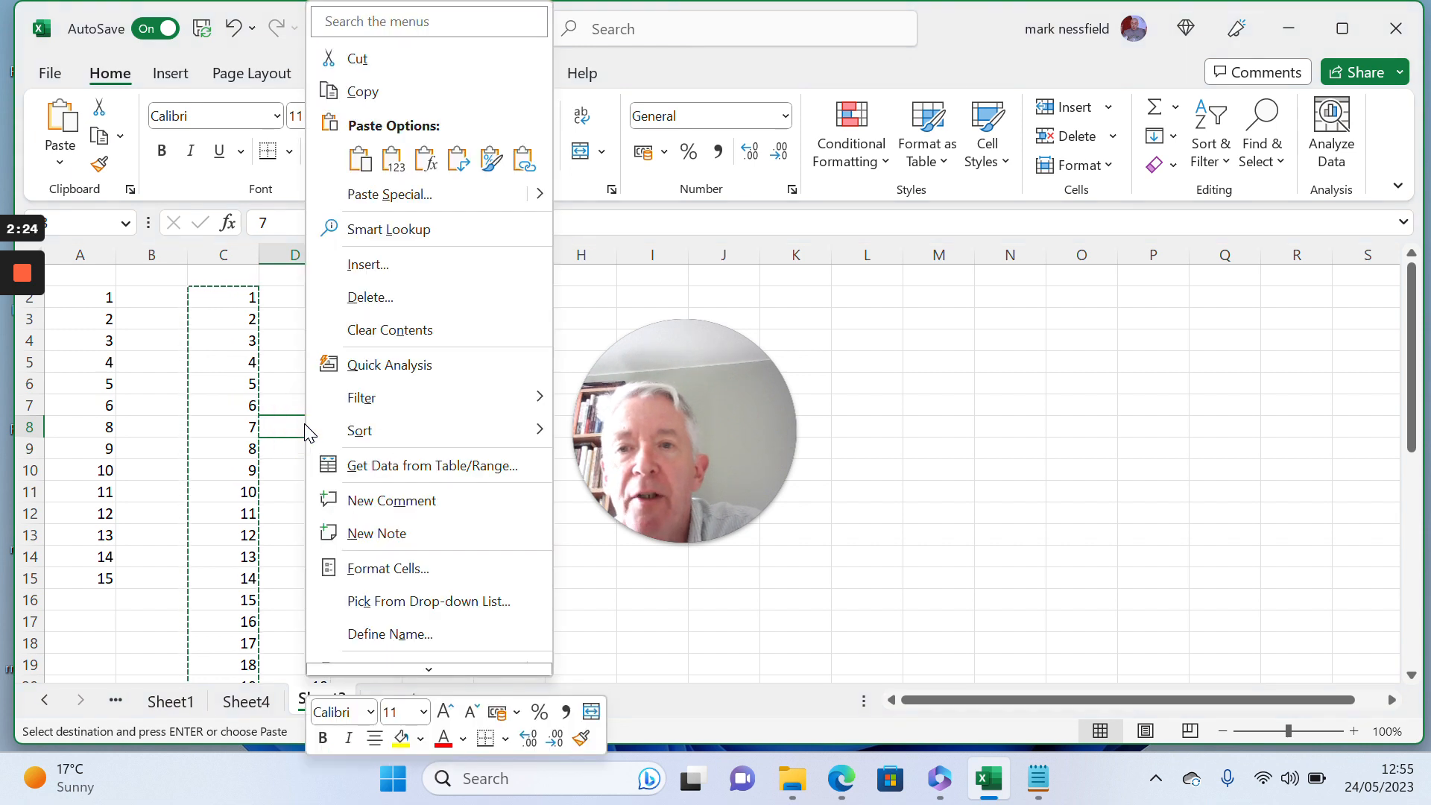
{"action": "left_click", "coordinate": [365, 297]}
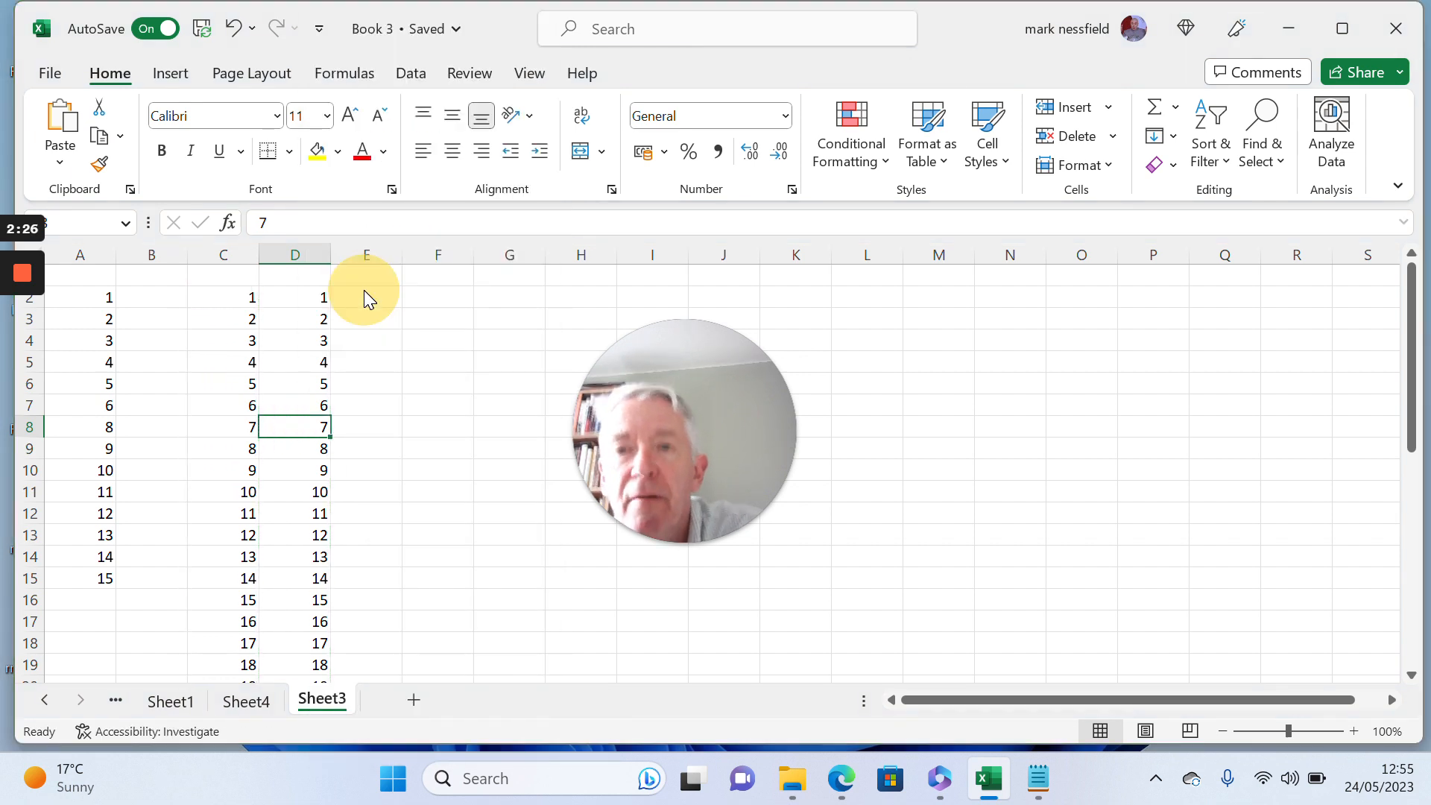
{"action": "left_click", "coordinate": [289, 319]}
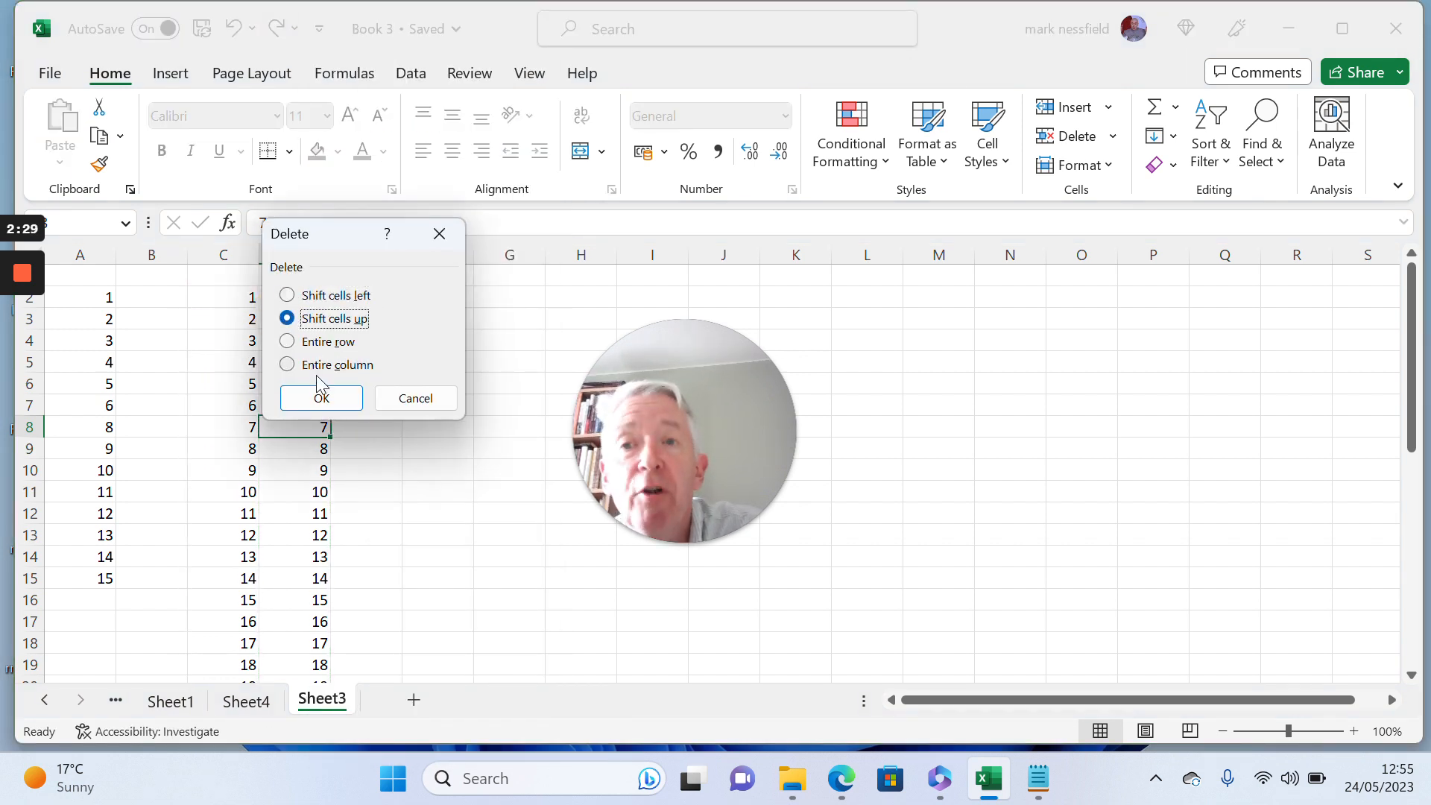
{"action": "left_click", "coordinate": [323, 400]}
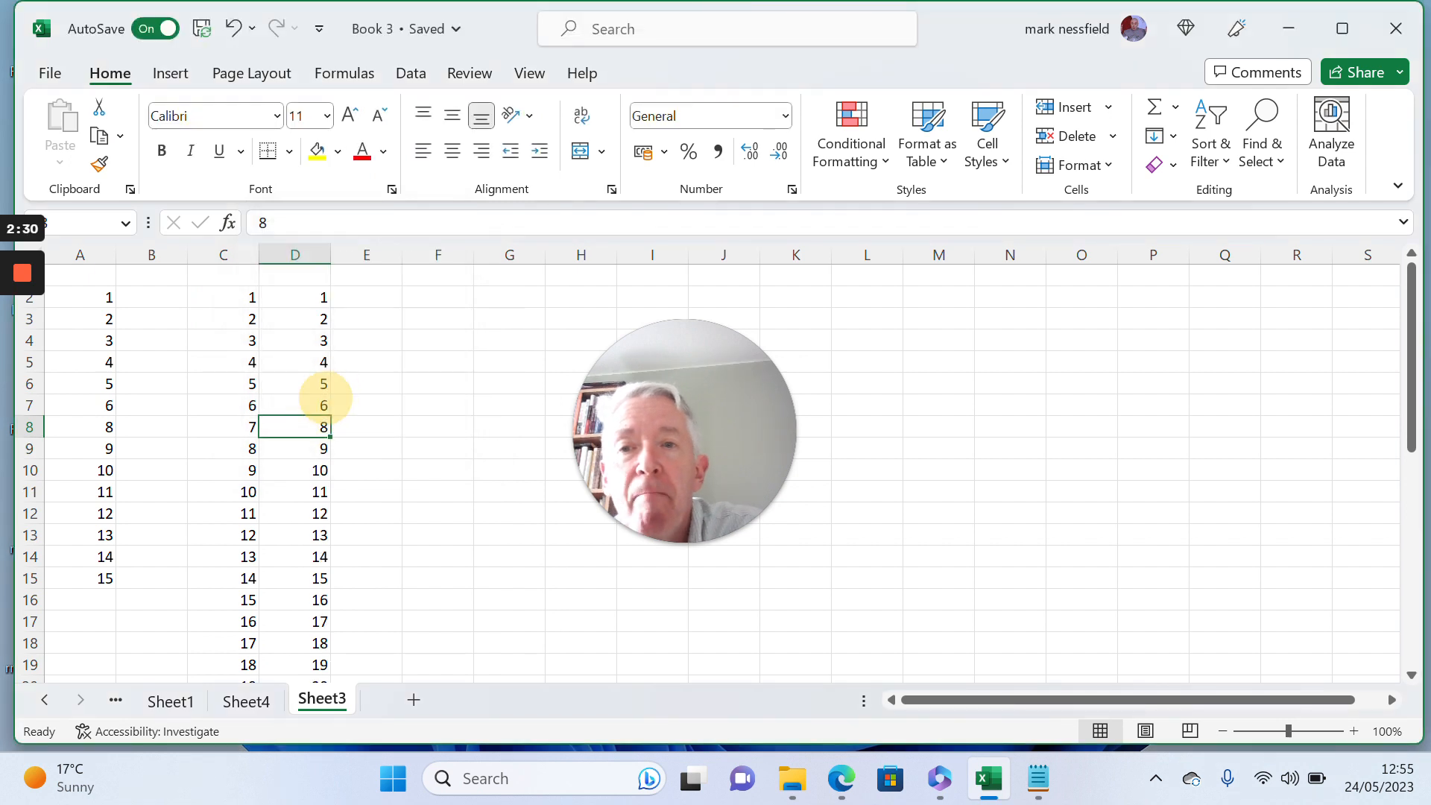
{"action": "left_click", "coordinate": [319, 425]}
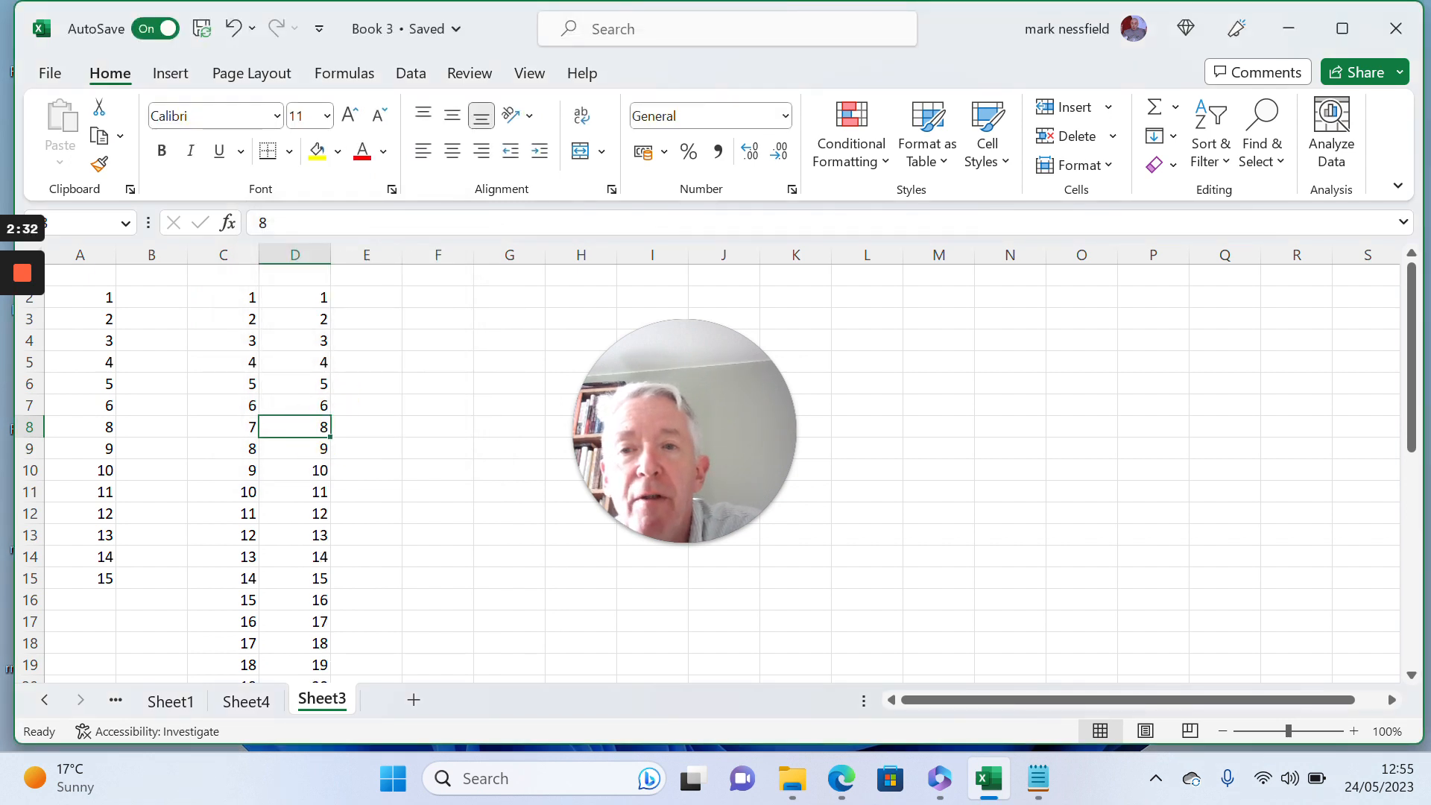
{"action": "left_click", "coordinate": [317, 405]}
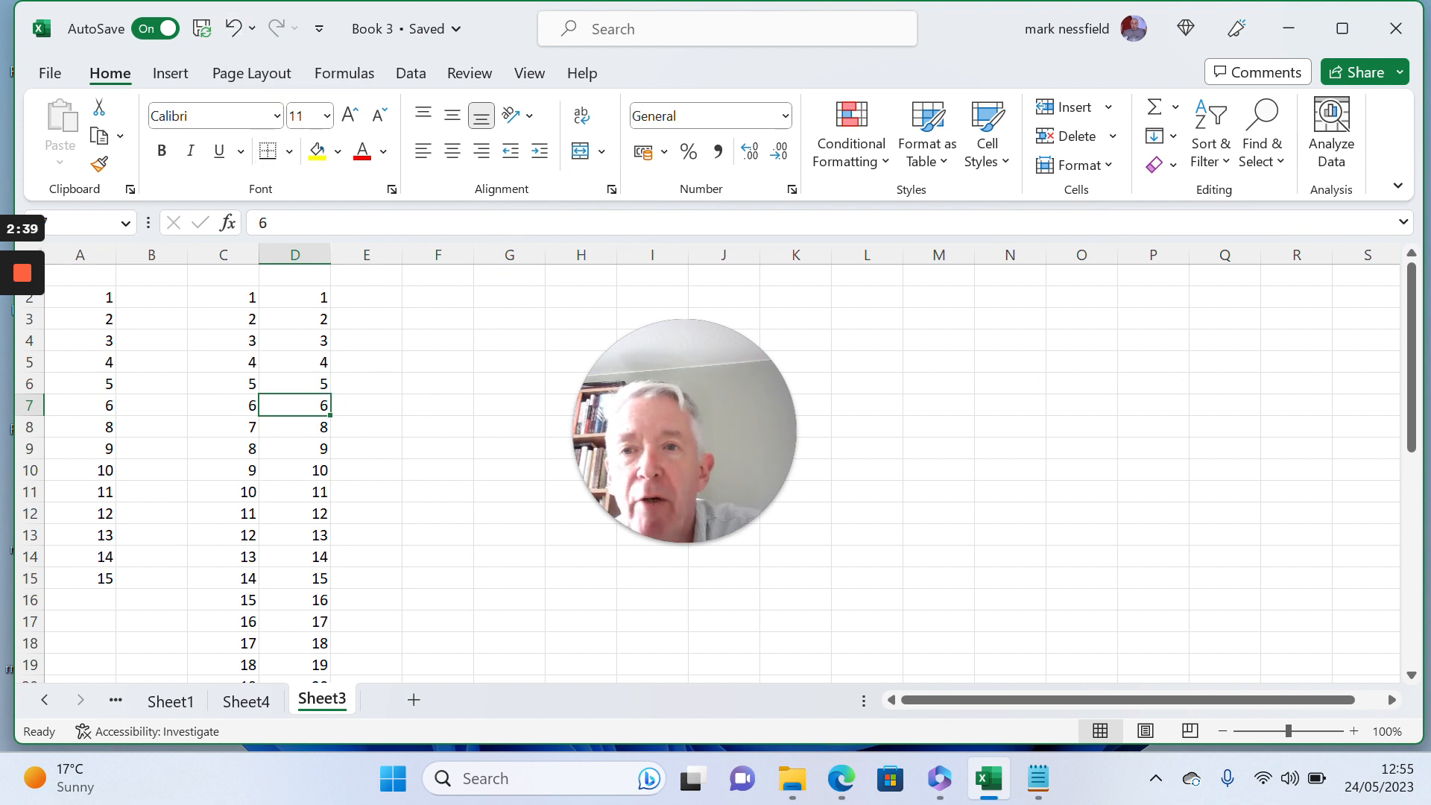
- Undo the deletion of D8 and the values-only paste in column D
{"action": "key", "text": "ctrl+z"}
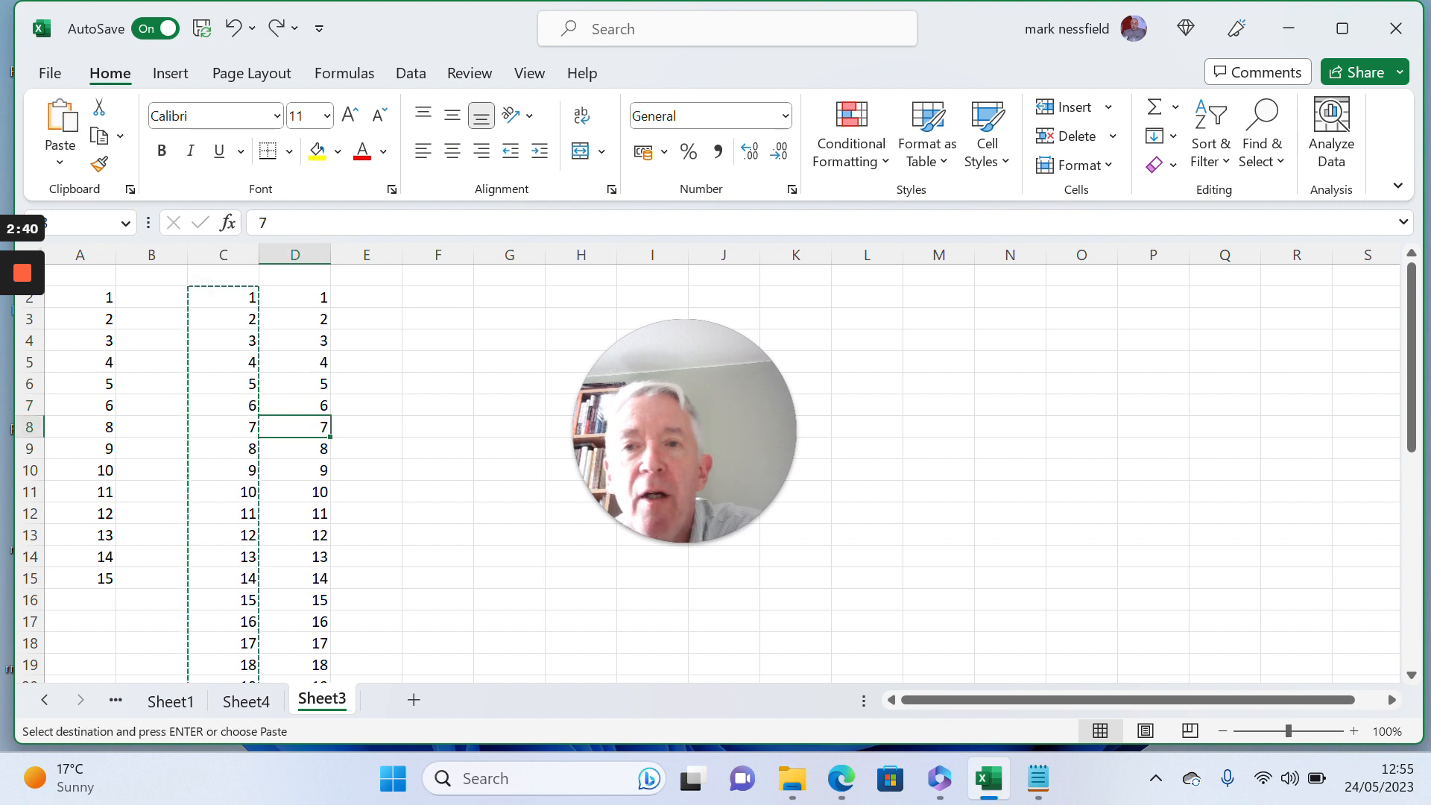
{"action": "key", "text": "ctrl+z"}
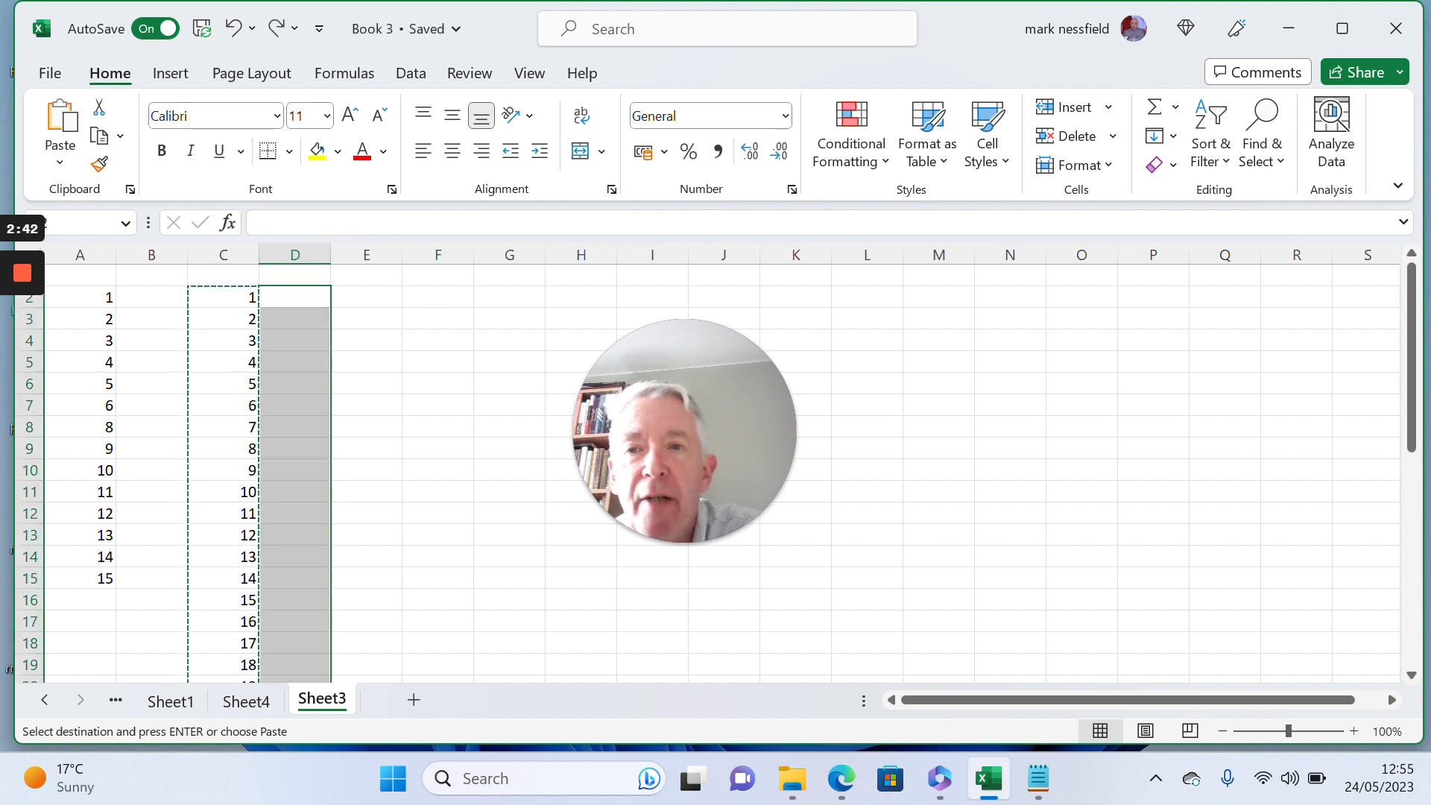
- Enter =sequence(30,,"05-jun-2023") in F2 to generate 30 consecutive date values starting on 5 June 2023
{"action": "left_click", "coordinate": [415, 295]}
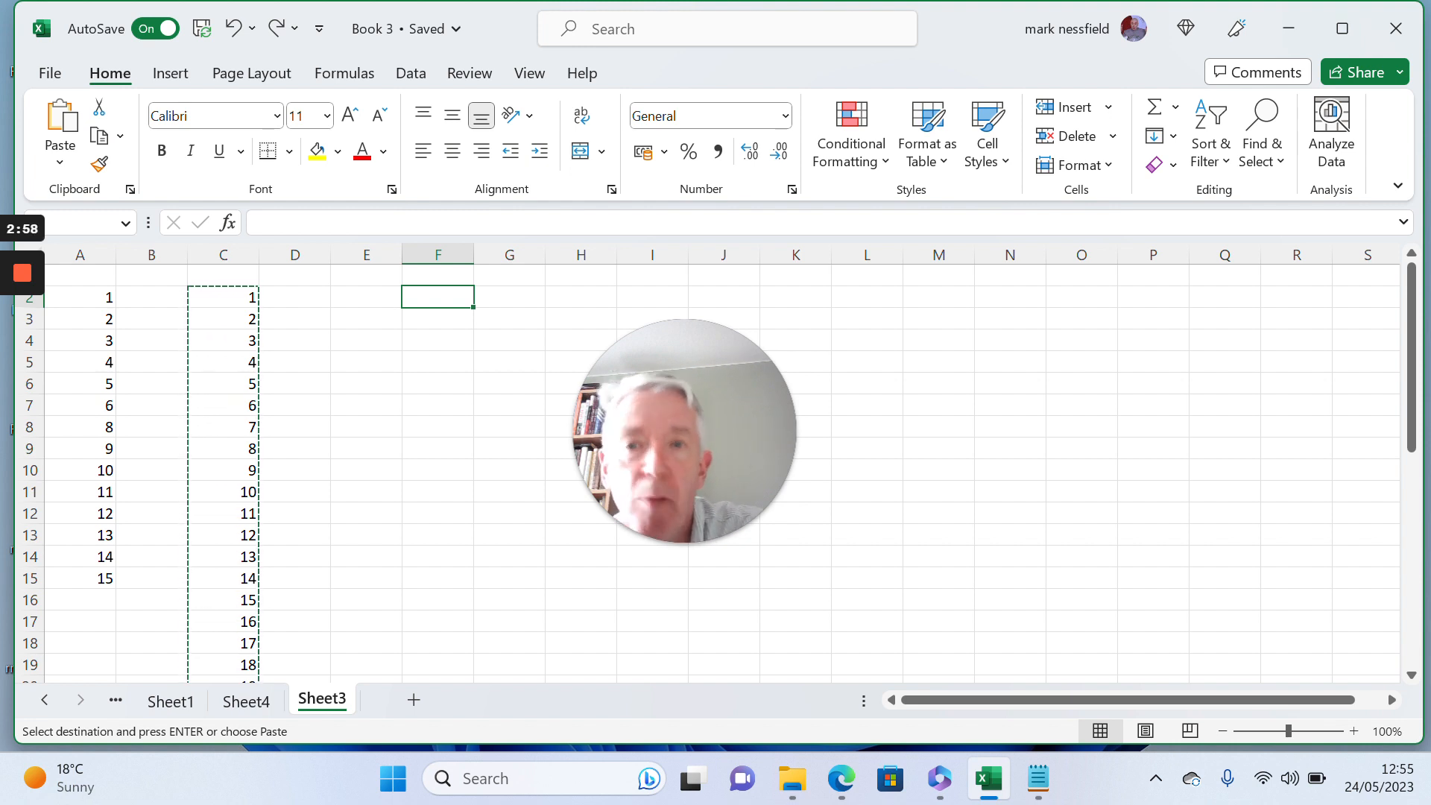
{"action": "type", "text": "="}
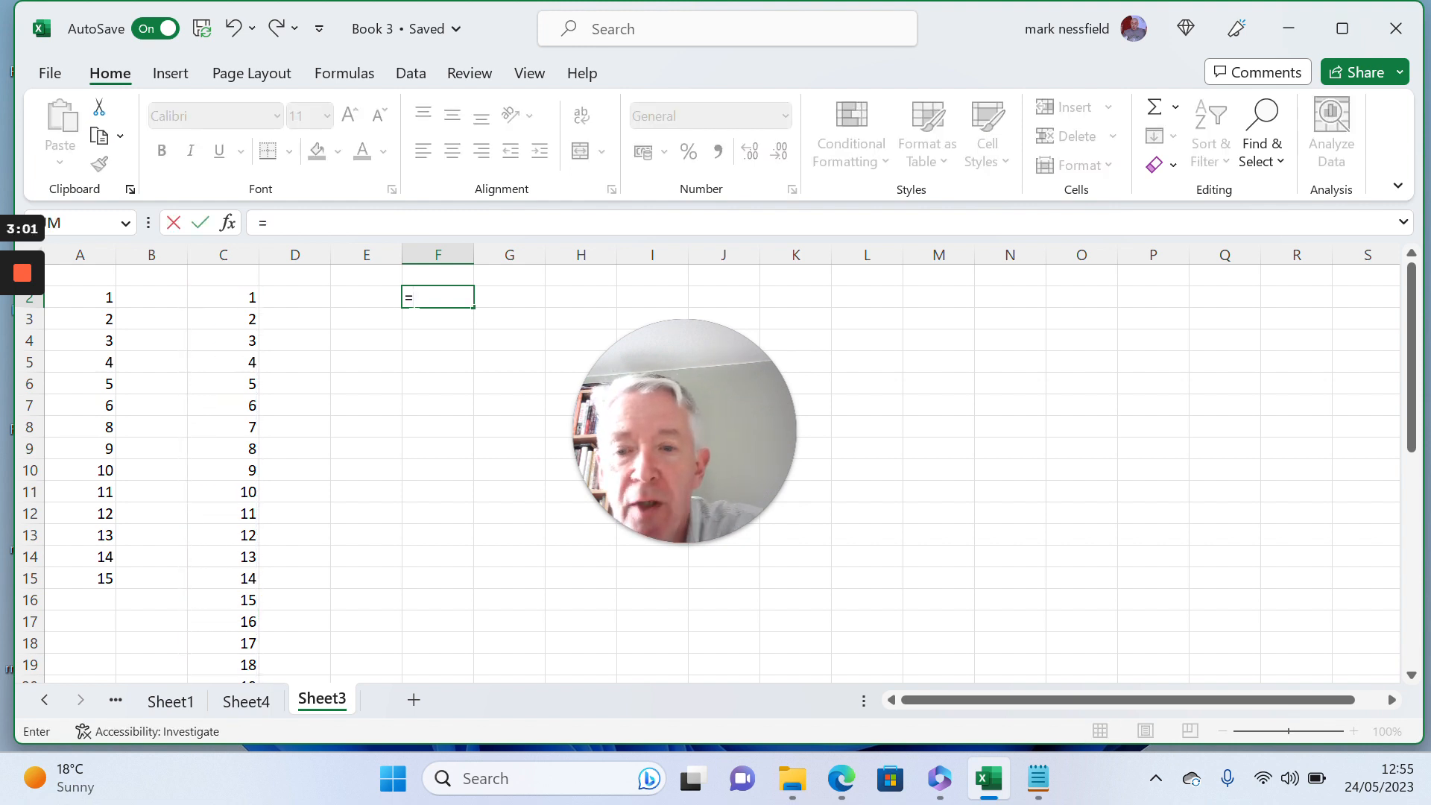
{"action": "type", "text": "sequence("}
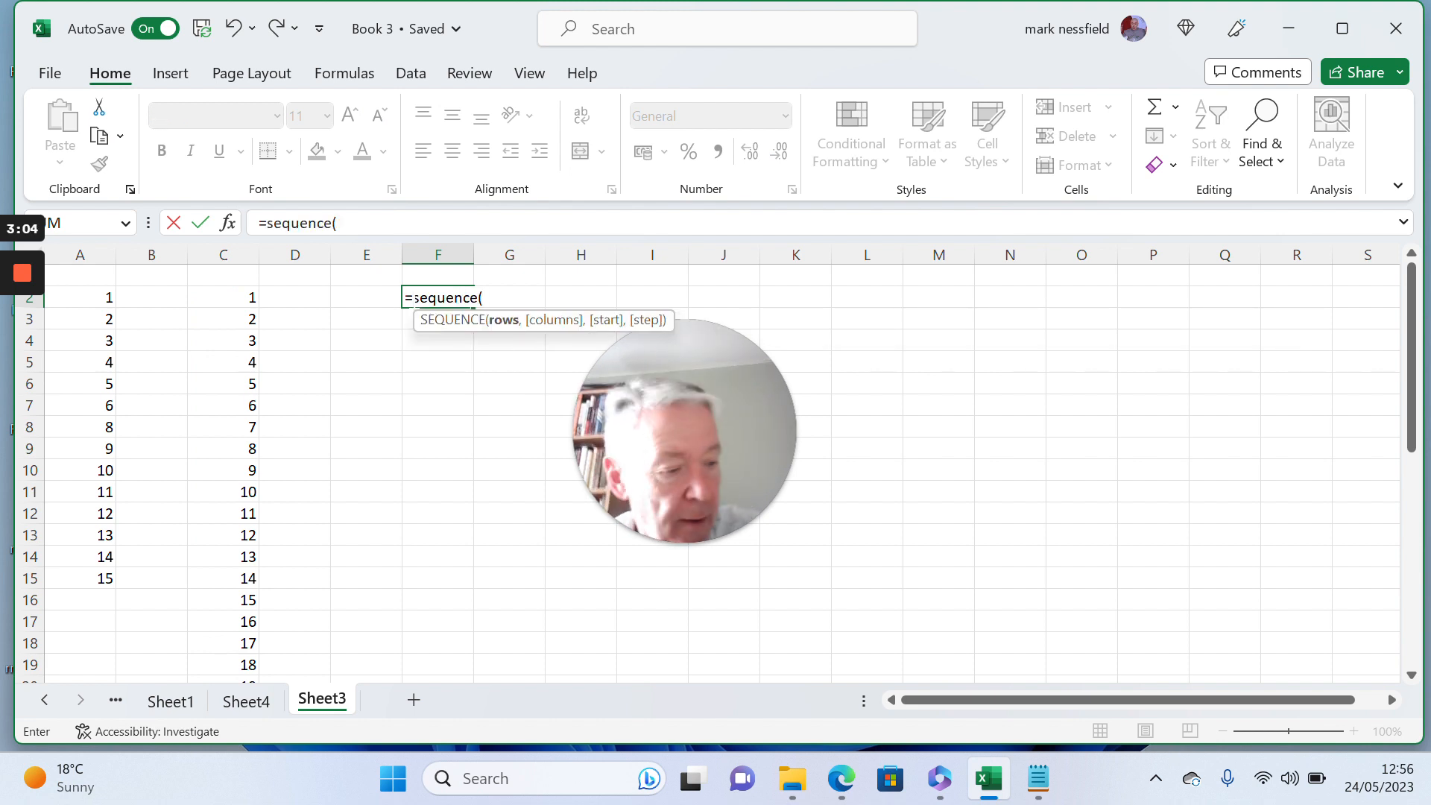
{"action": "type", "text": "30"}
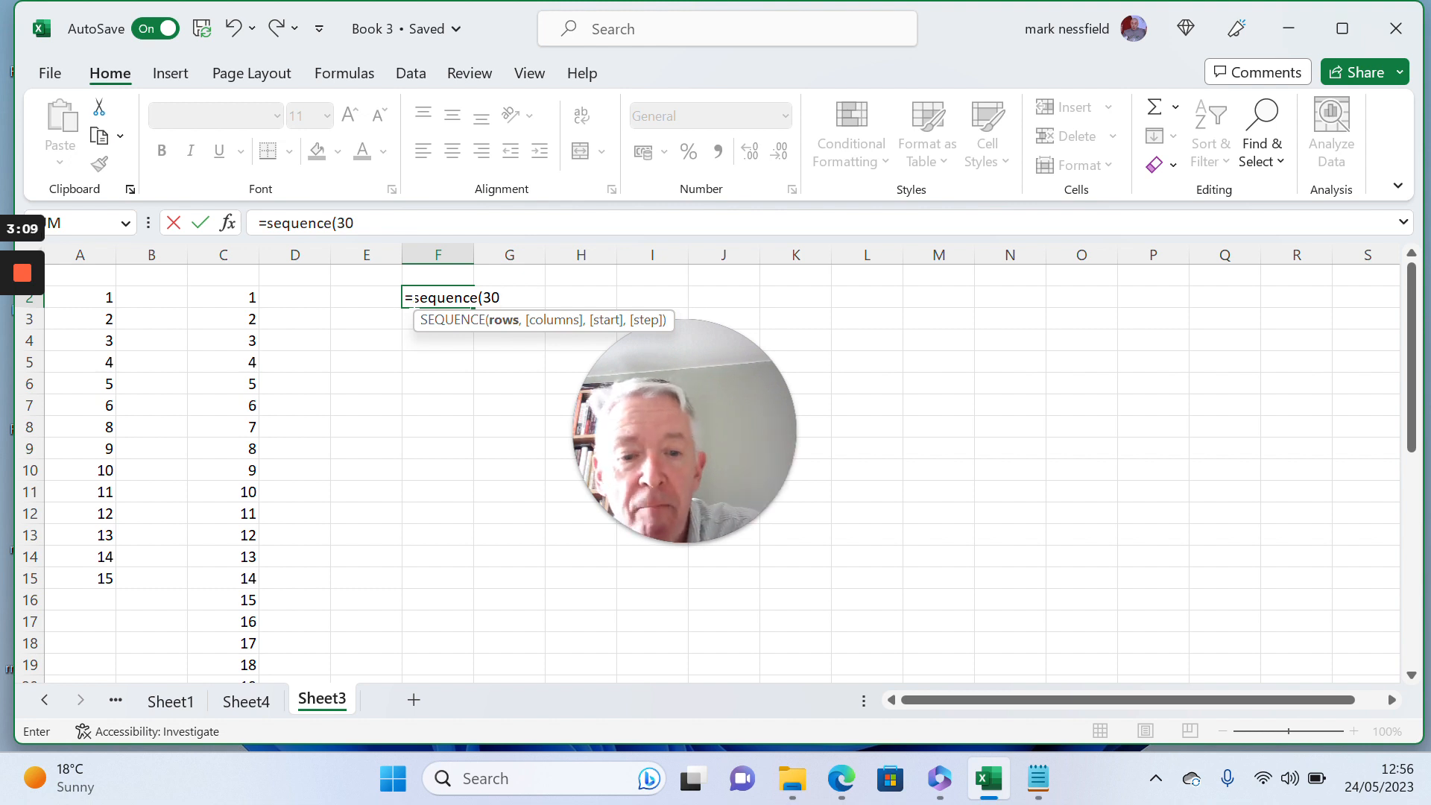
{"action": "type", "text": ","}
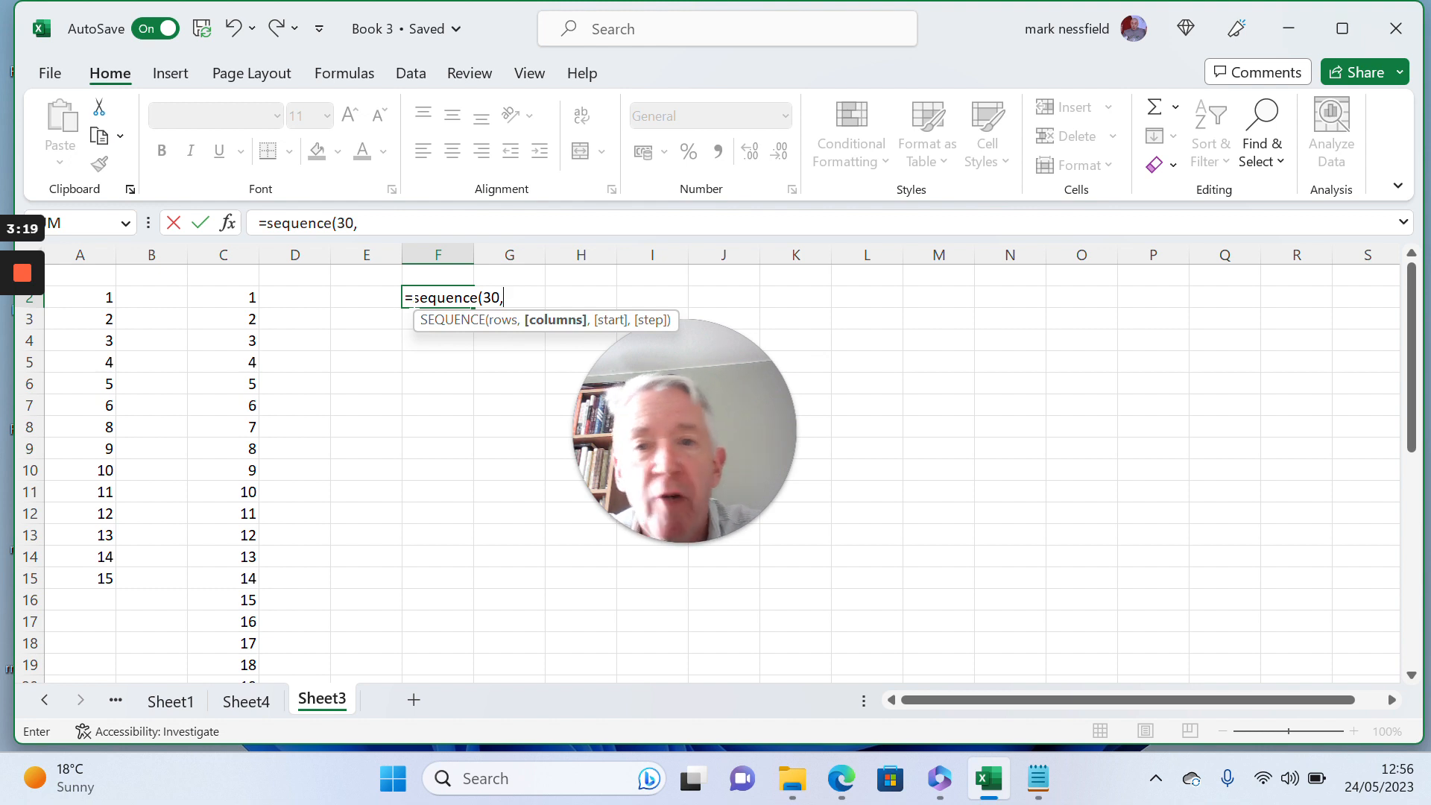
{"action": "type", "text": ","}
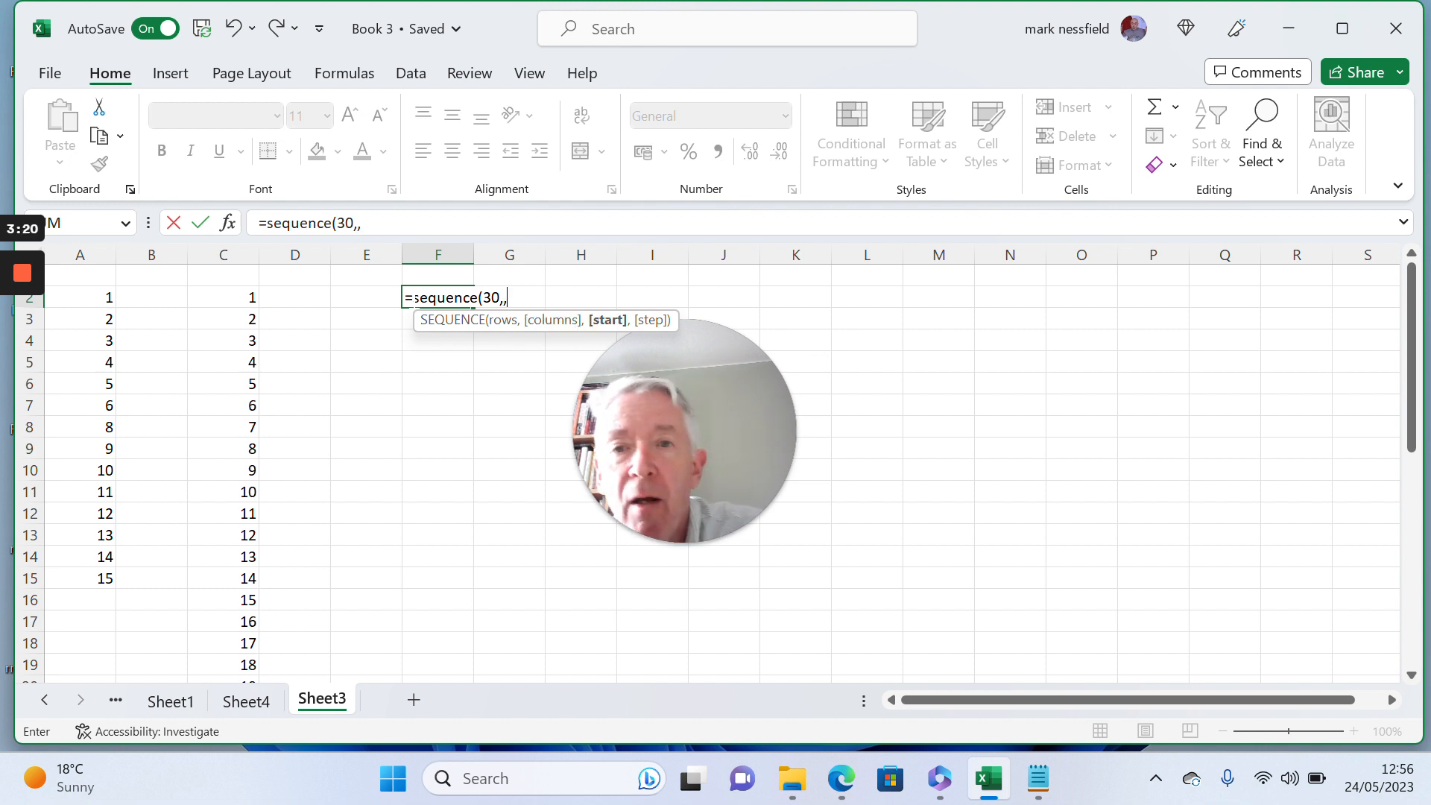
{"action": "type", "text": "\""}
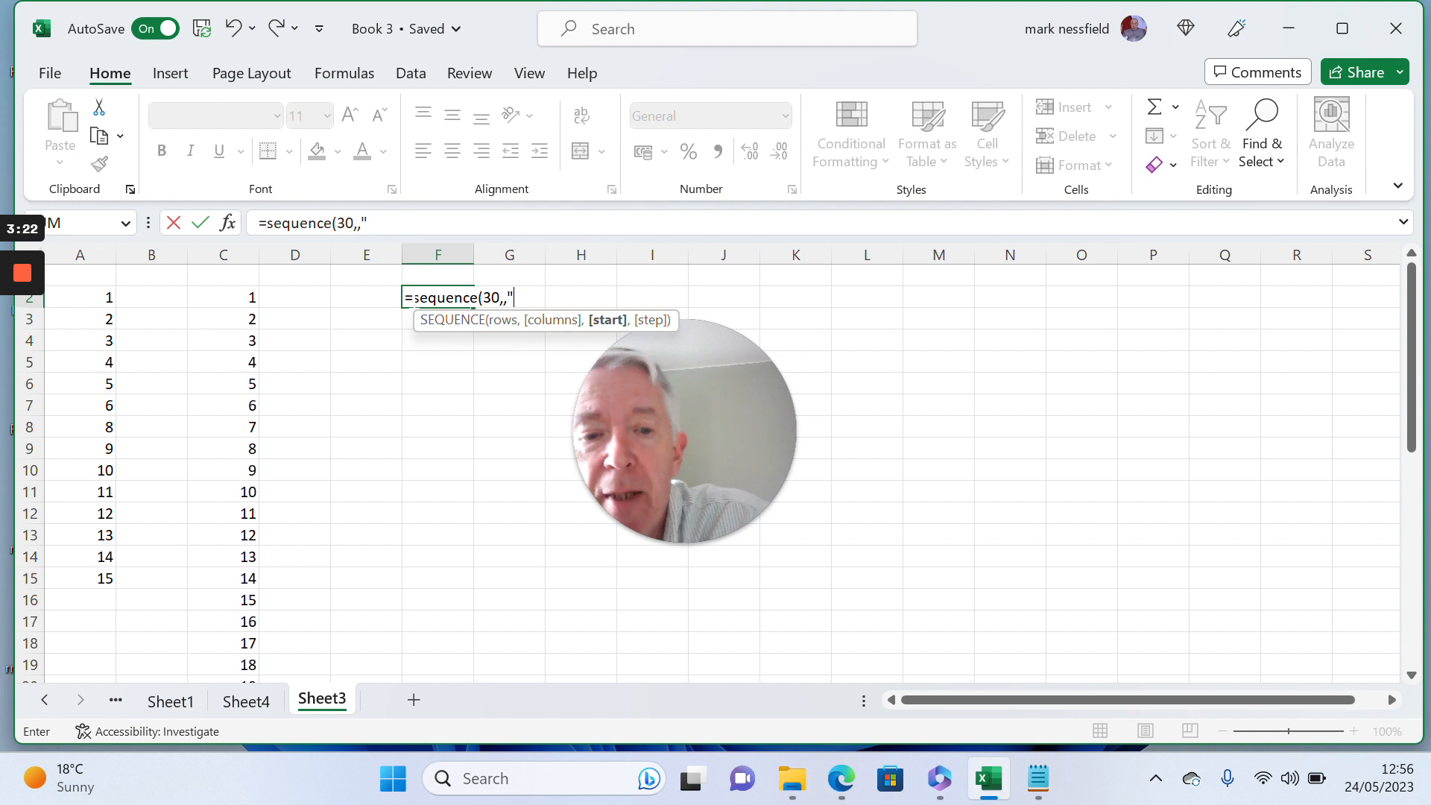
{"action": "type", "text": "05-"}
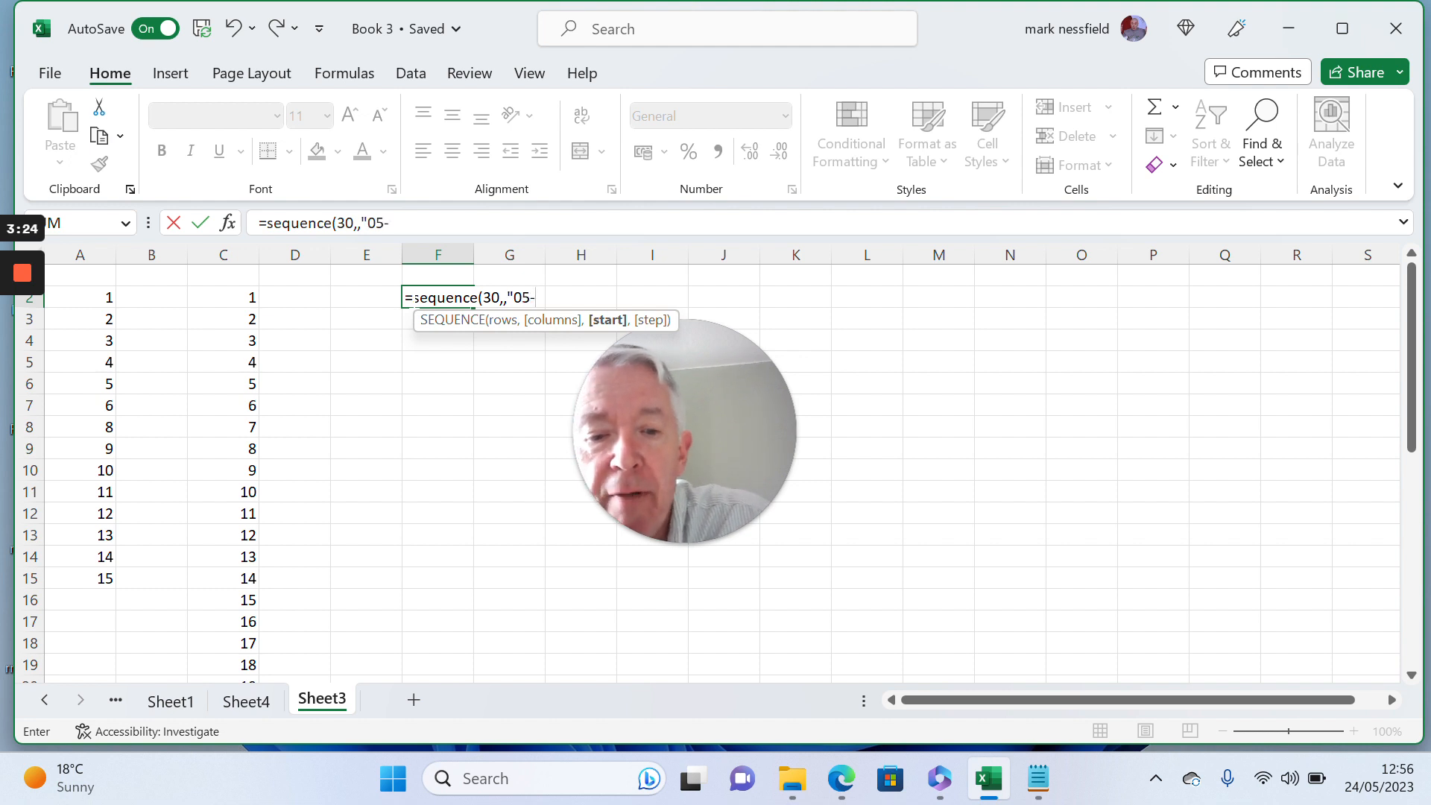
{"action": "type", "text": "jun-2"}
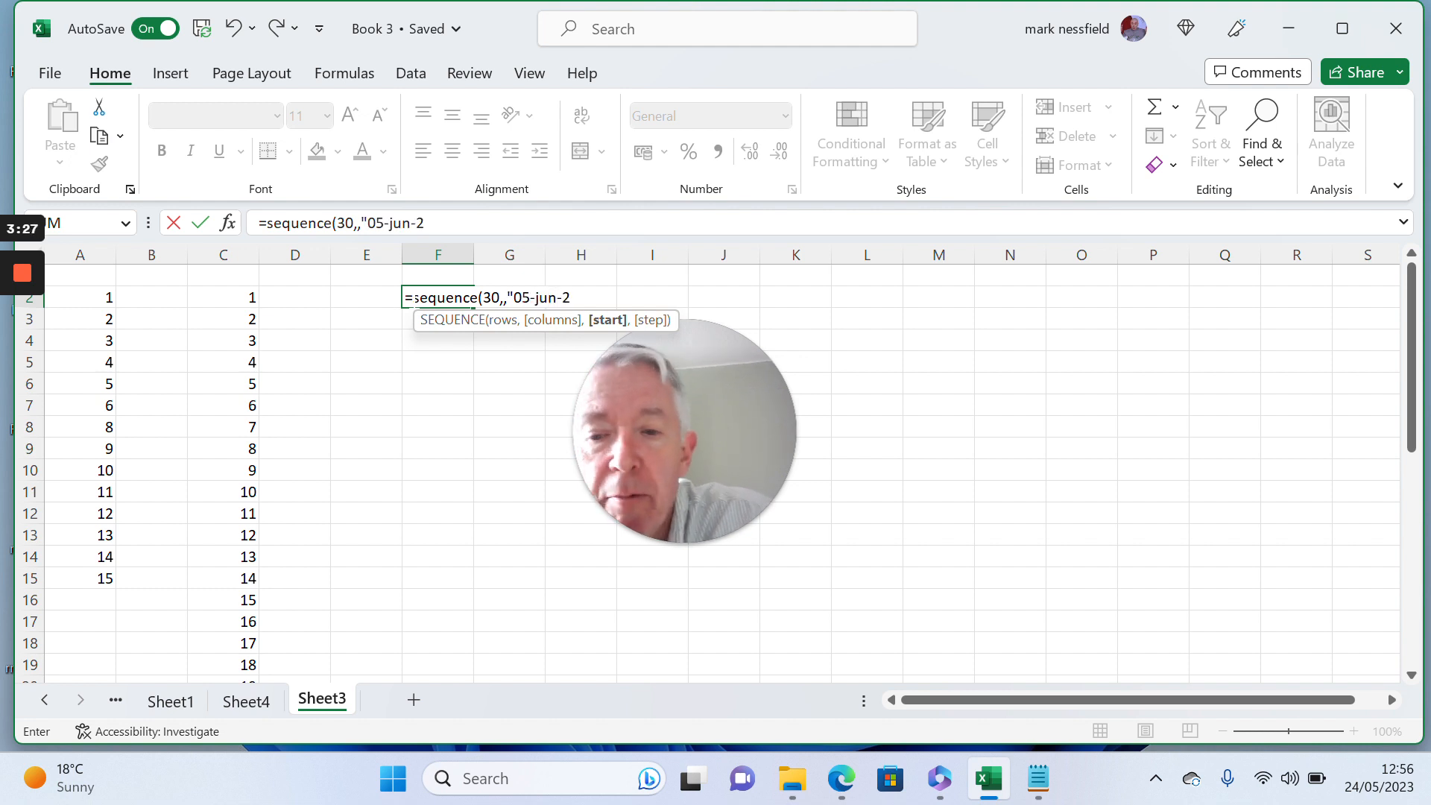
{"action": "type", "text": "023"}
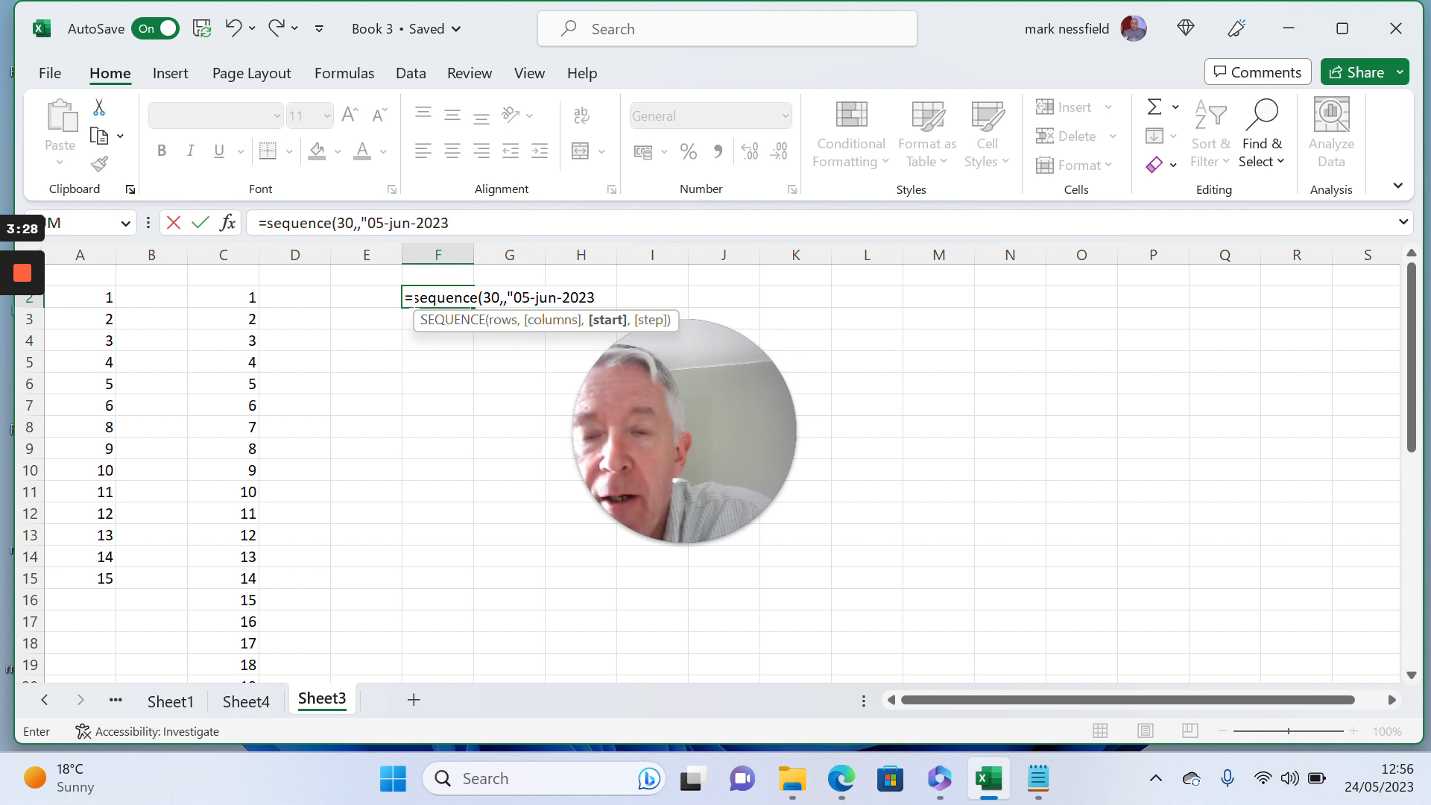
{"action": "type", "text": "\""}
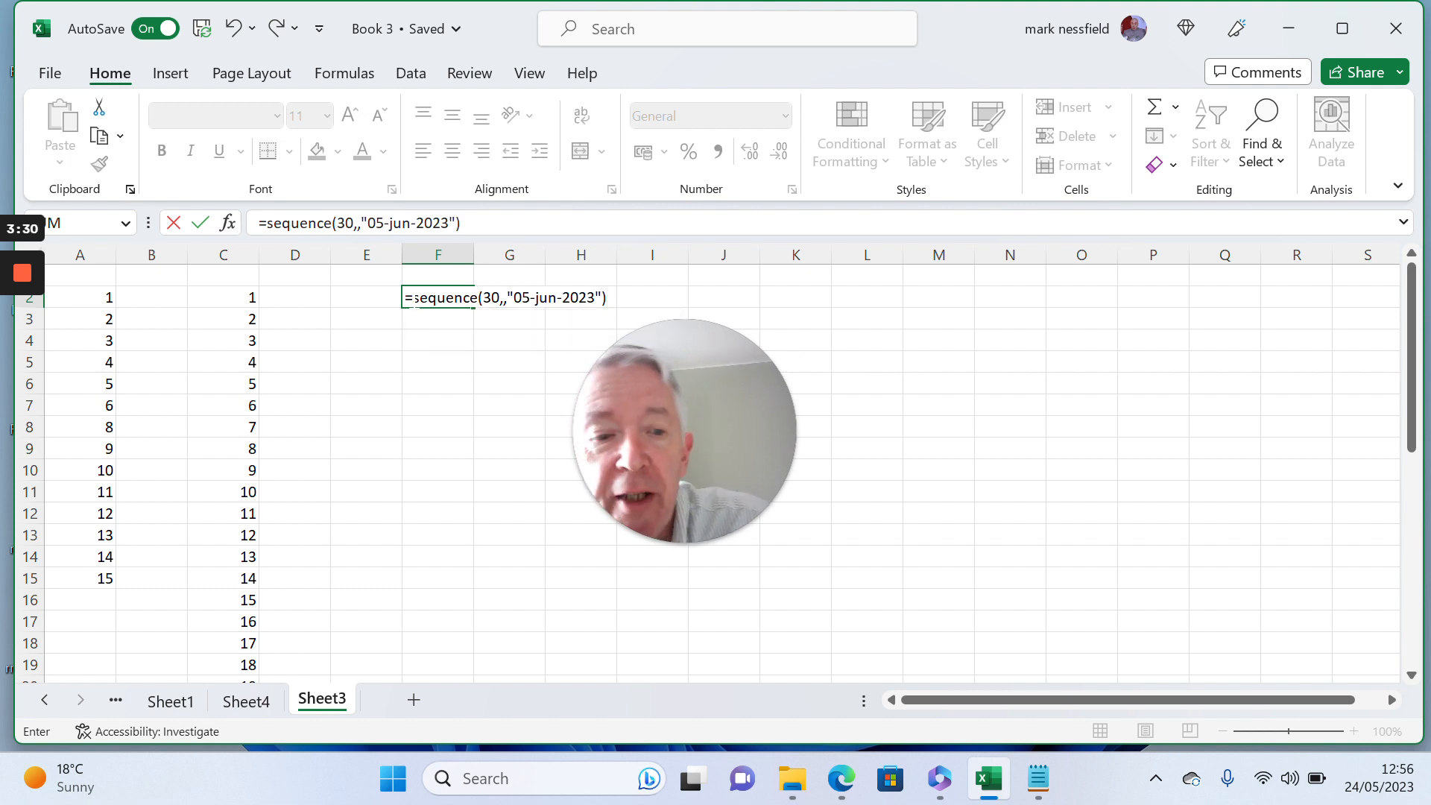
{"action": "key", "text": "Return"}
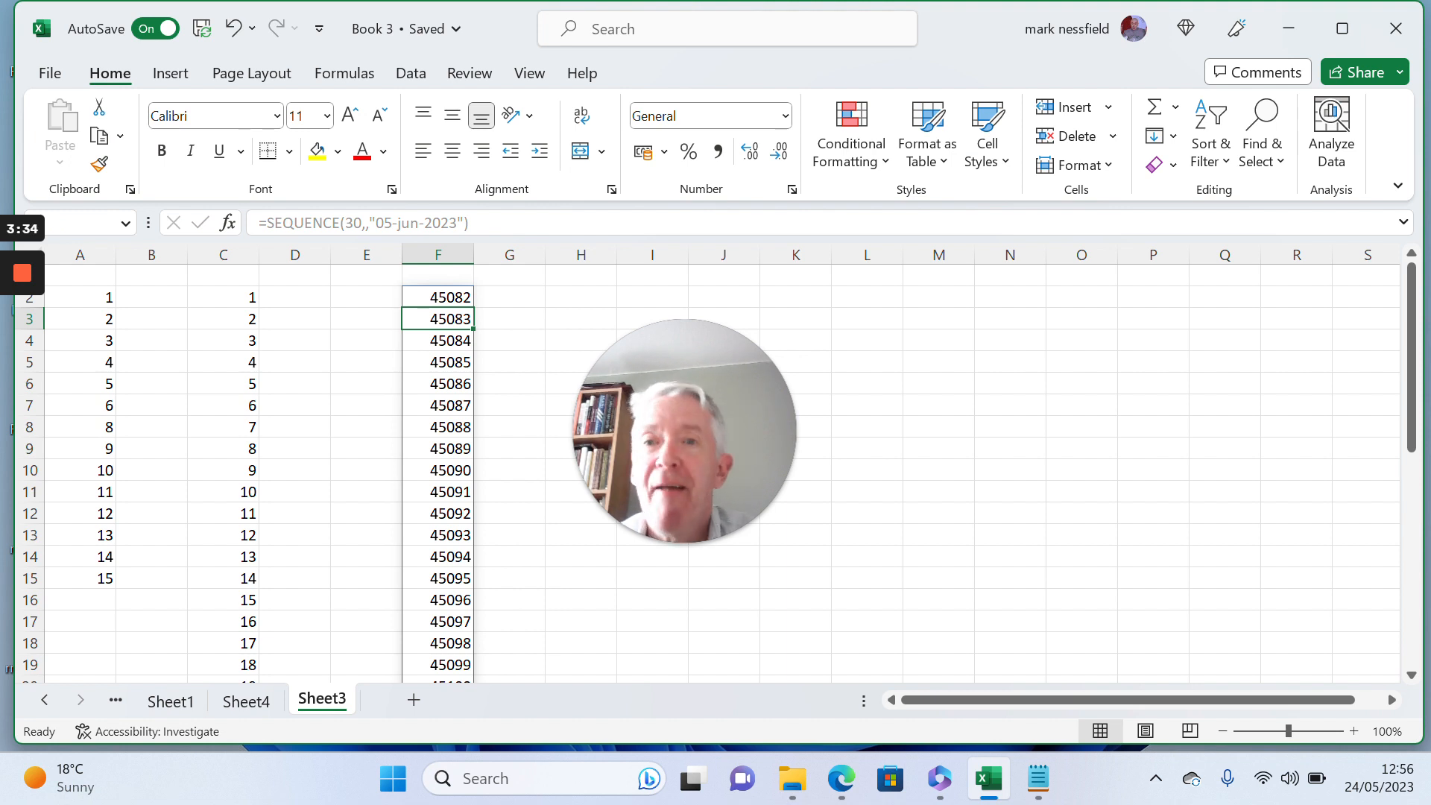
- Format the whole generated list F2:F31 as Date with the *14 March 2012 type
{"action": "left_click", "coordinate": [436, 296]}
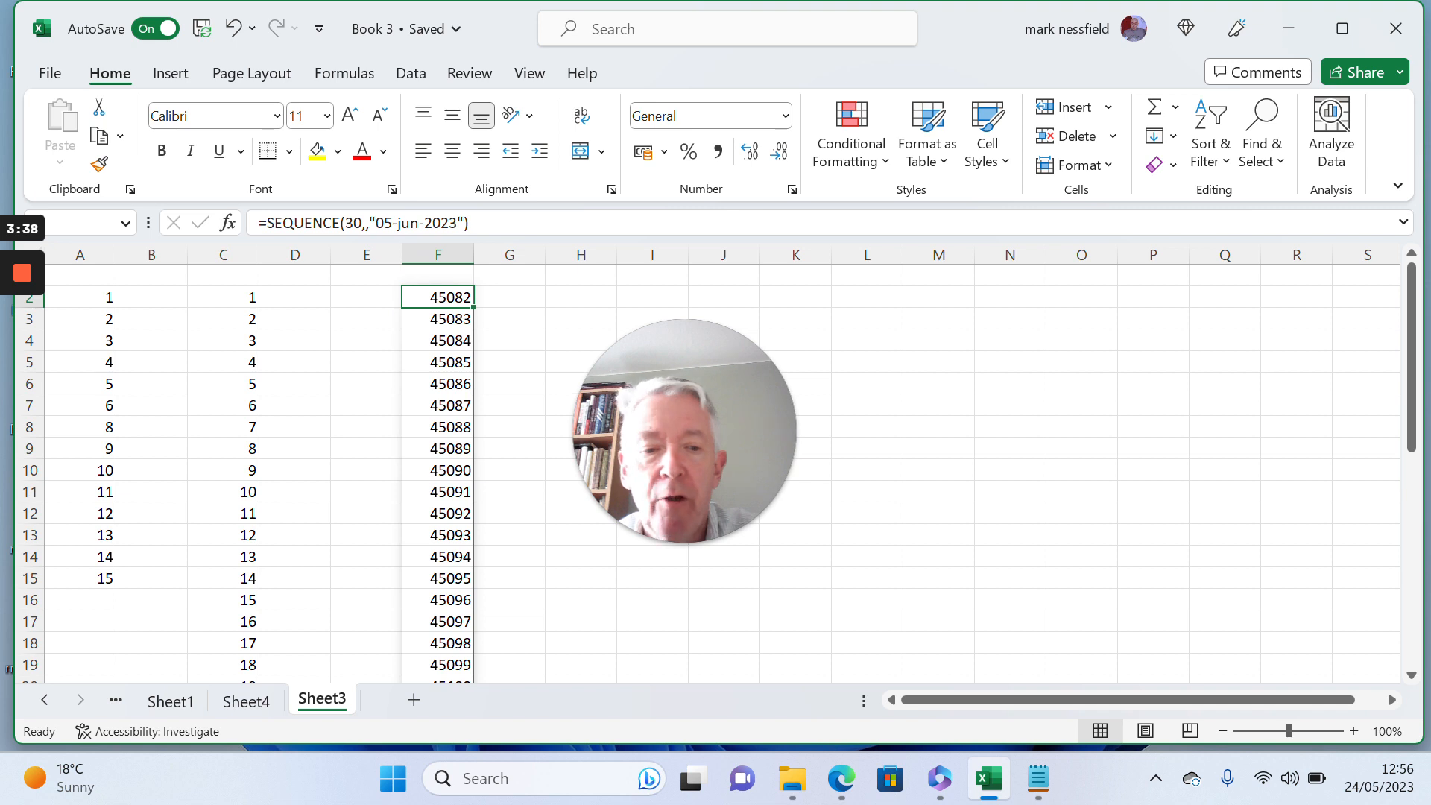
{"action": "key", "text": "ctrl+shift+Down"}
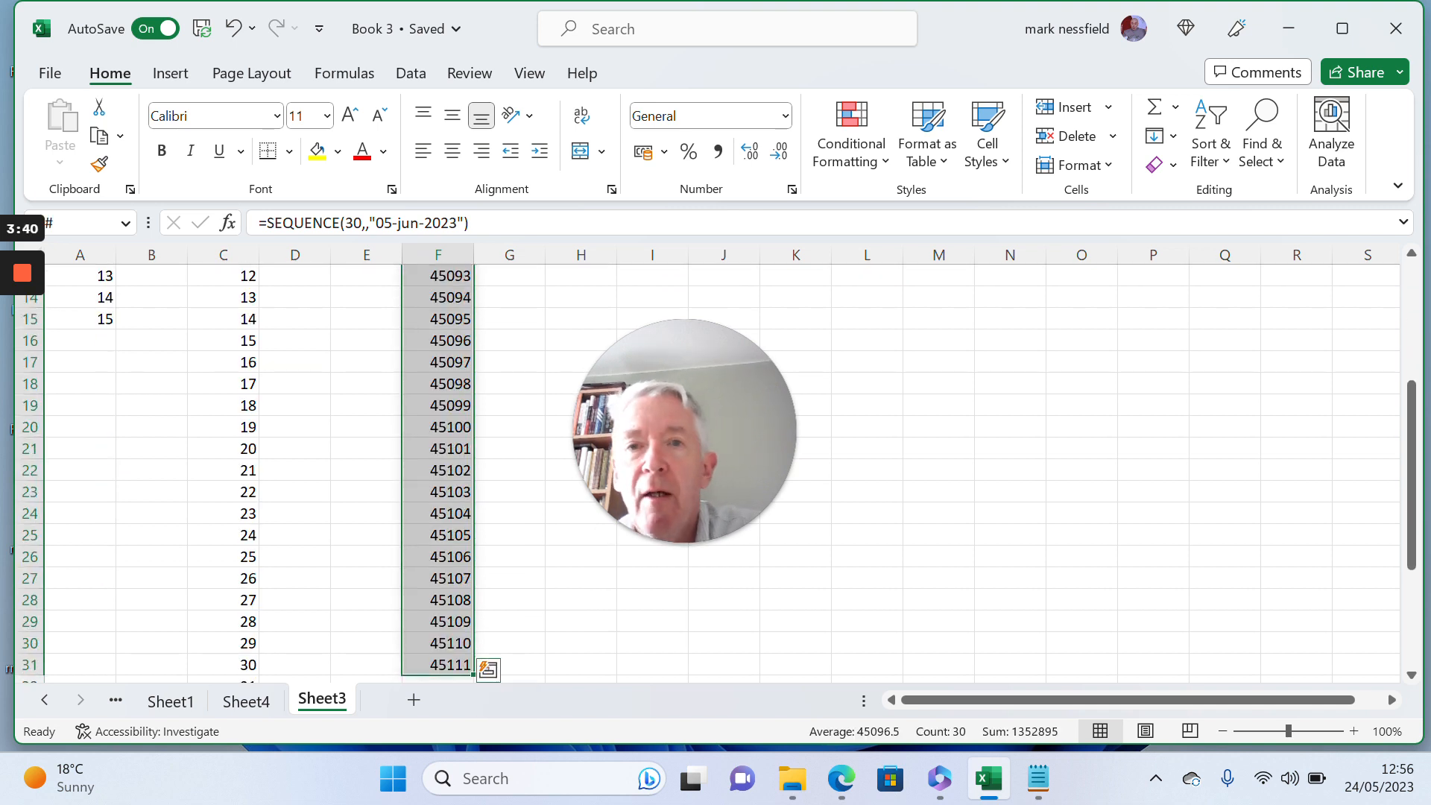
{"action": "right_click", "coordinate": [437, 313]}
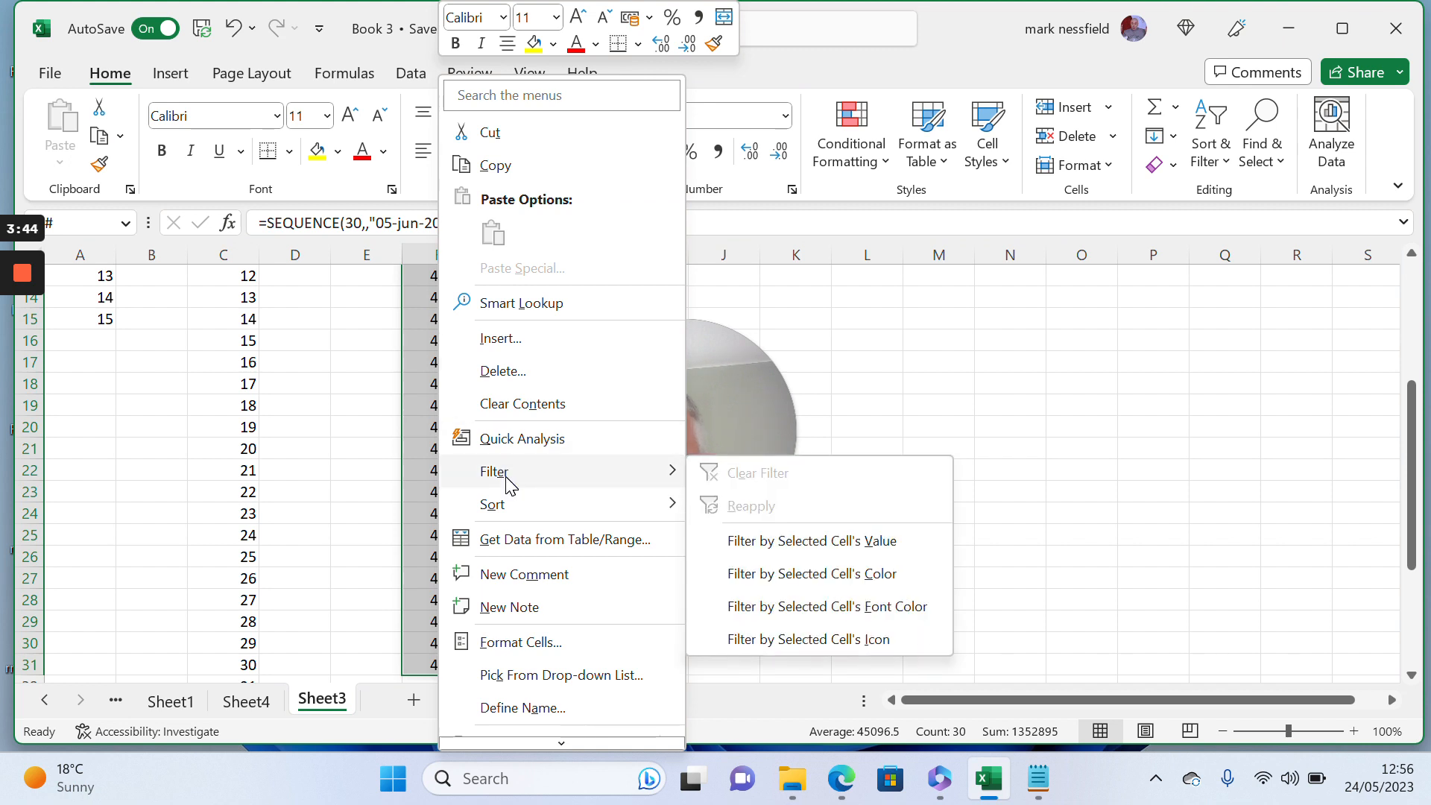
{"action": "left_click", "coordinate": [542, 642]}
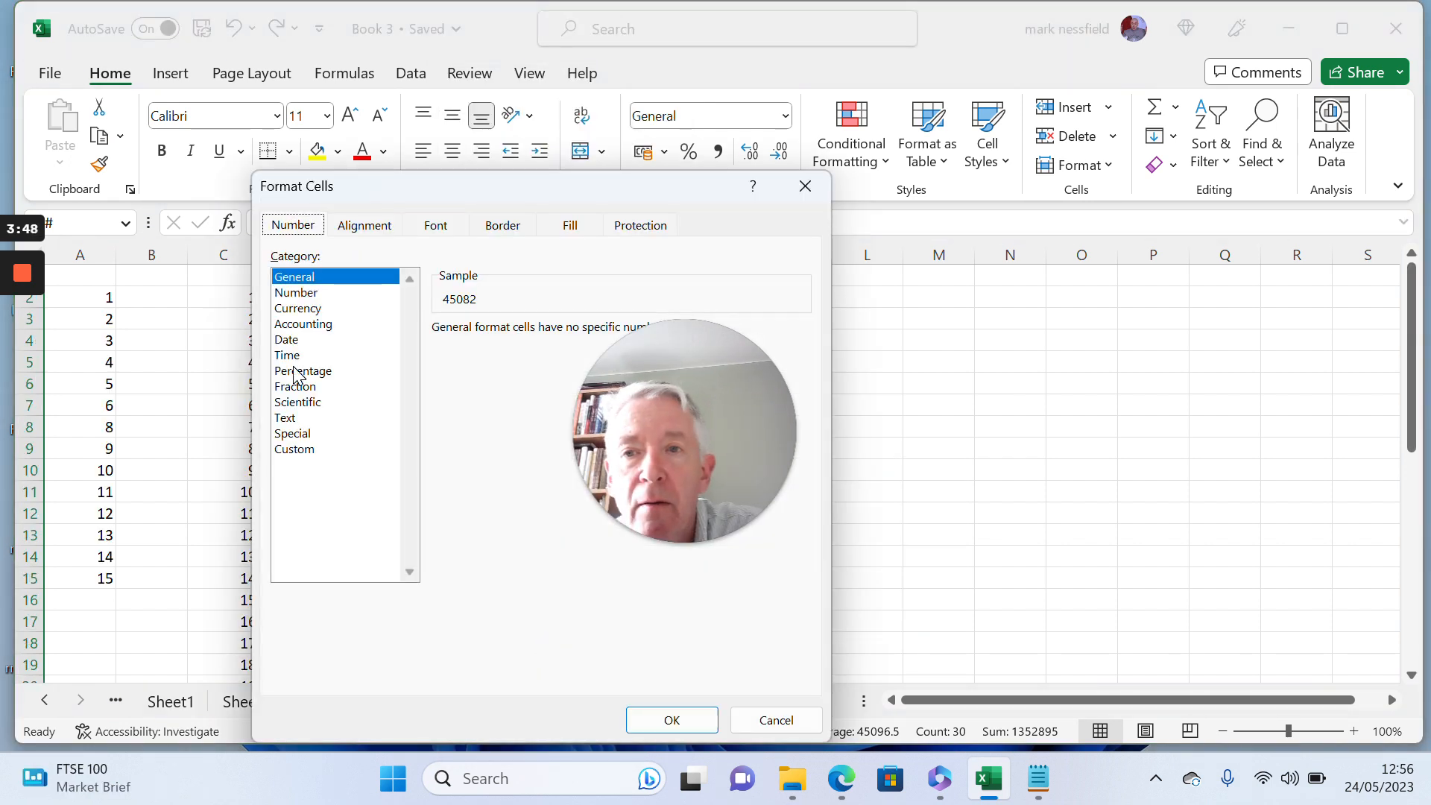
{"action": "left_click", "coordinate": [293, 343]}
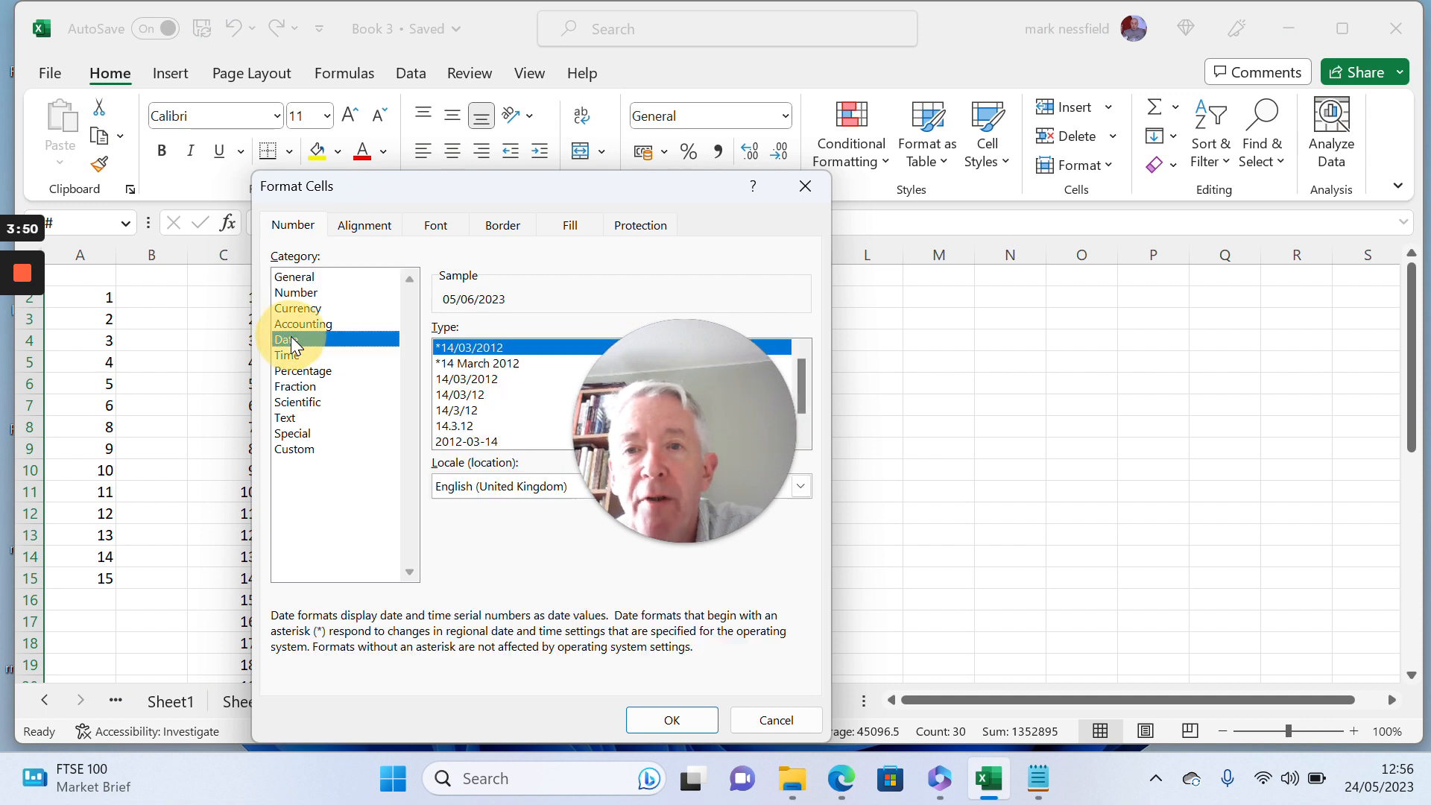
{"action": "left_click", "coordinate": [489, 363]}
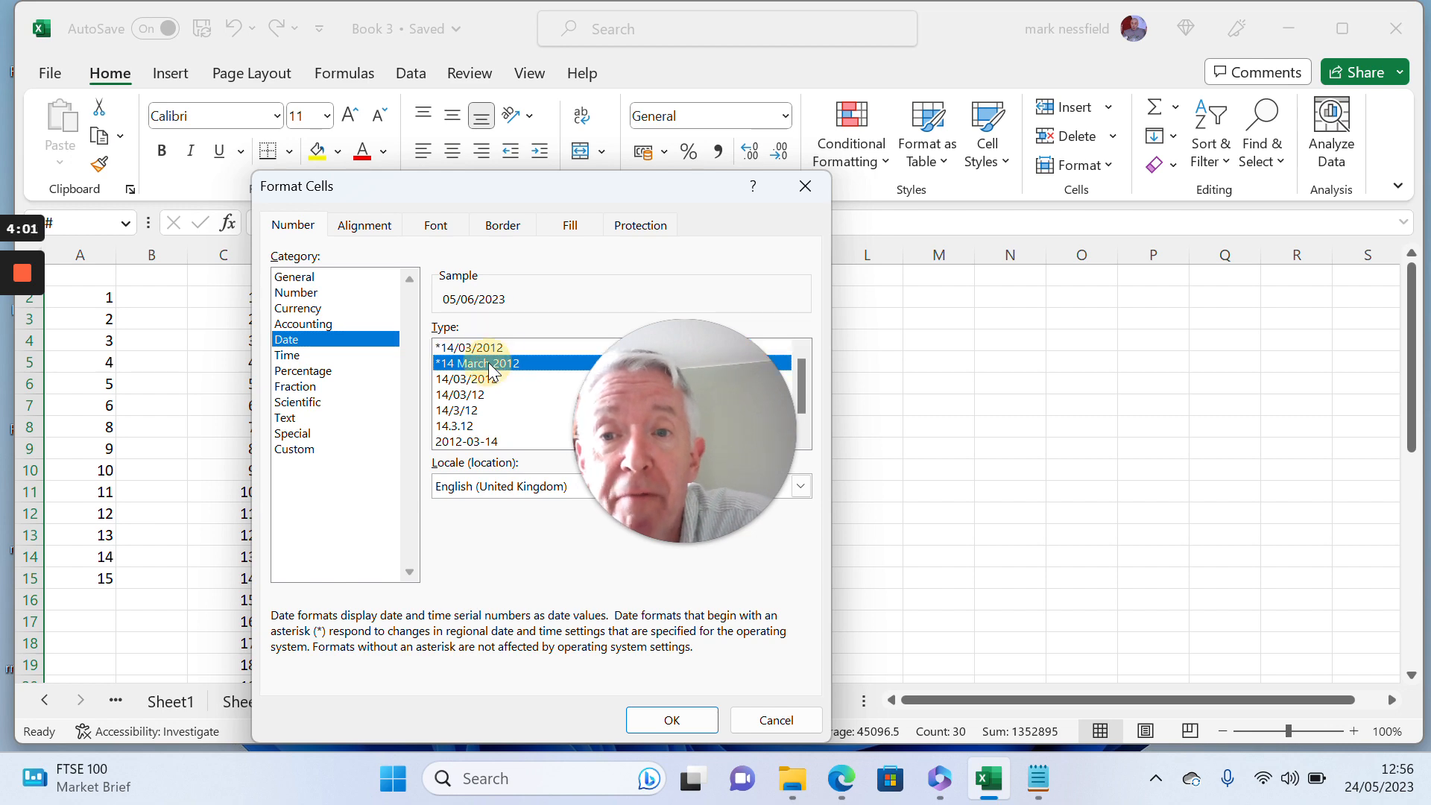
{"action": "left_click", "coordinate": [683, 721]}
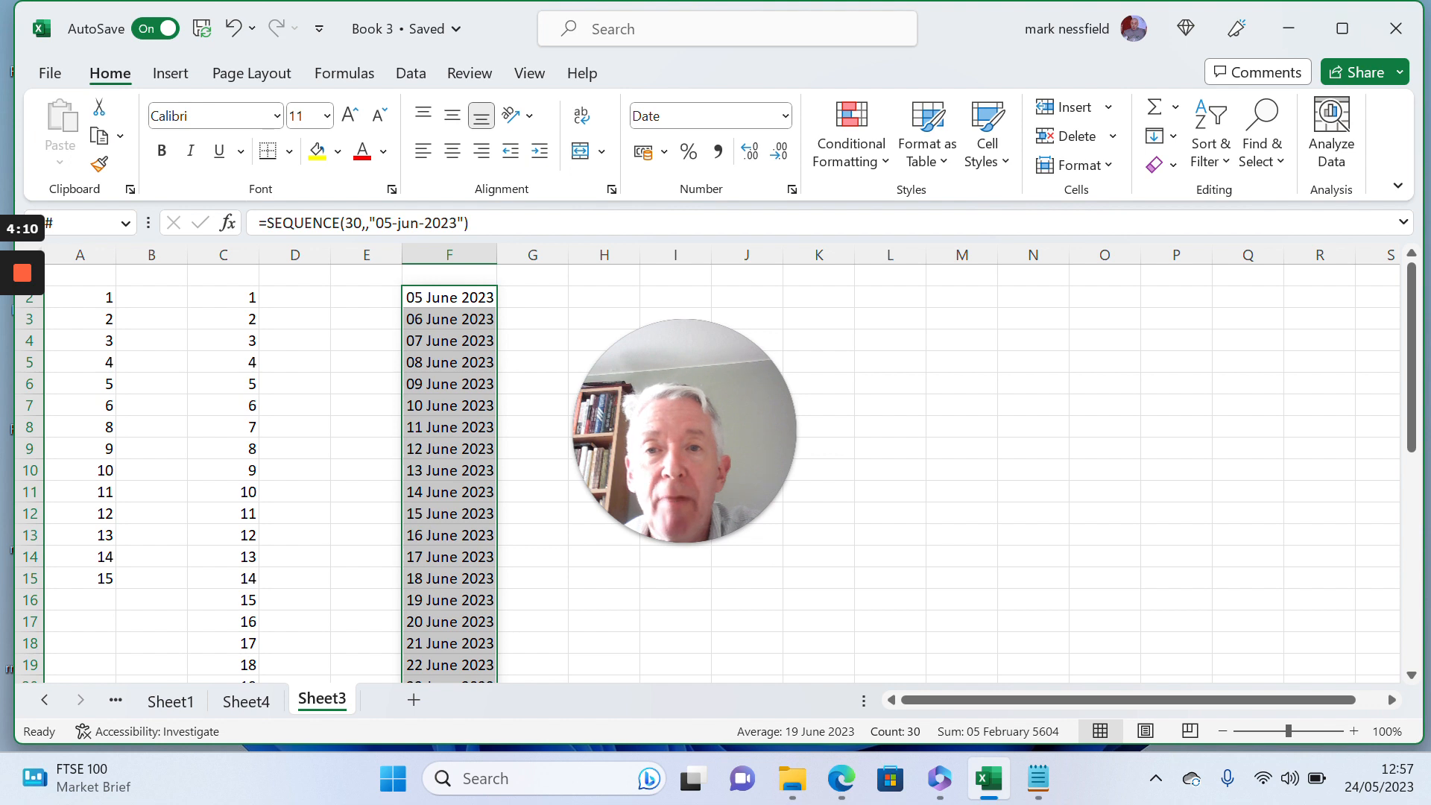
- Narrow column F slightly so it is too narrow for the full dates
{"action": "left_click_drag", "start_coordinate": [496, 254], "coordinate": [483, 255]}
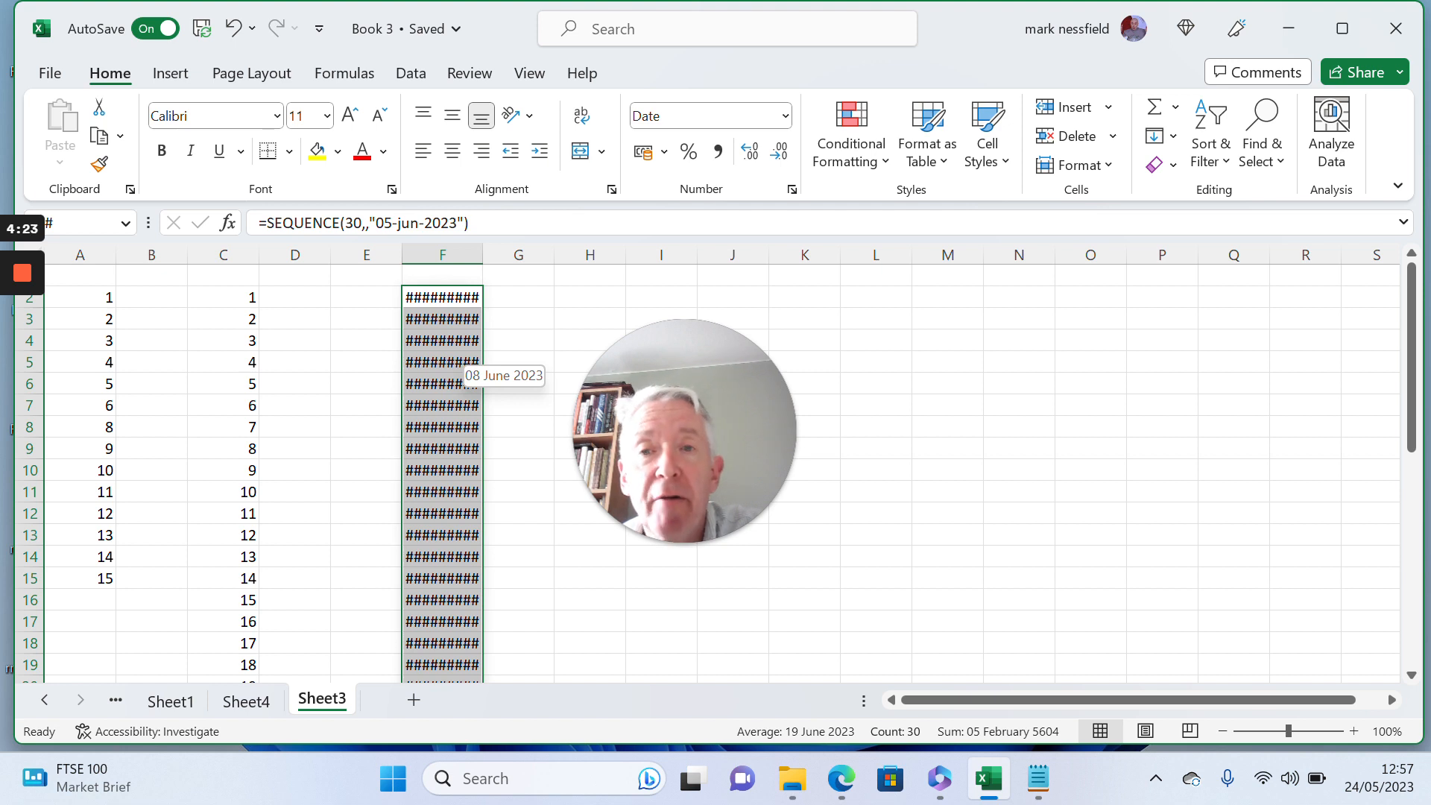
{"action": "right_click", "coordinate": [460, 365]}
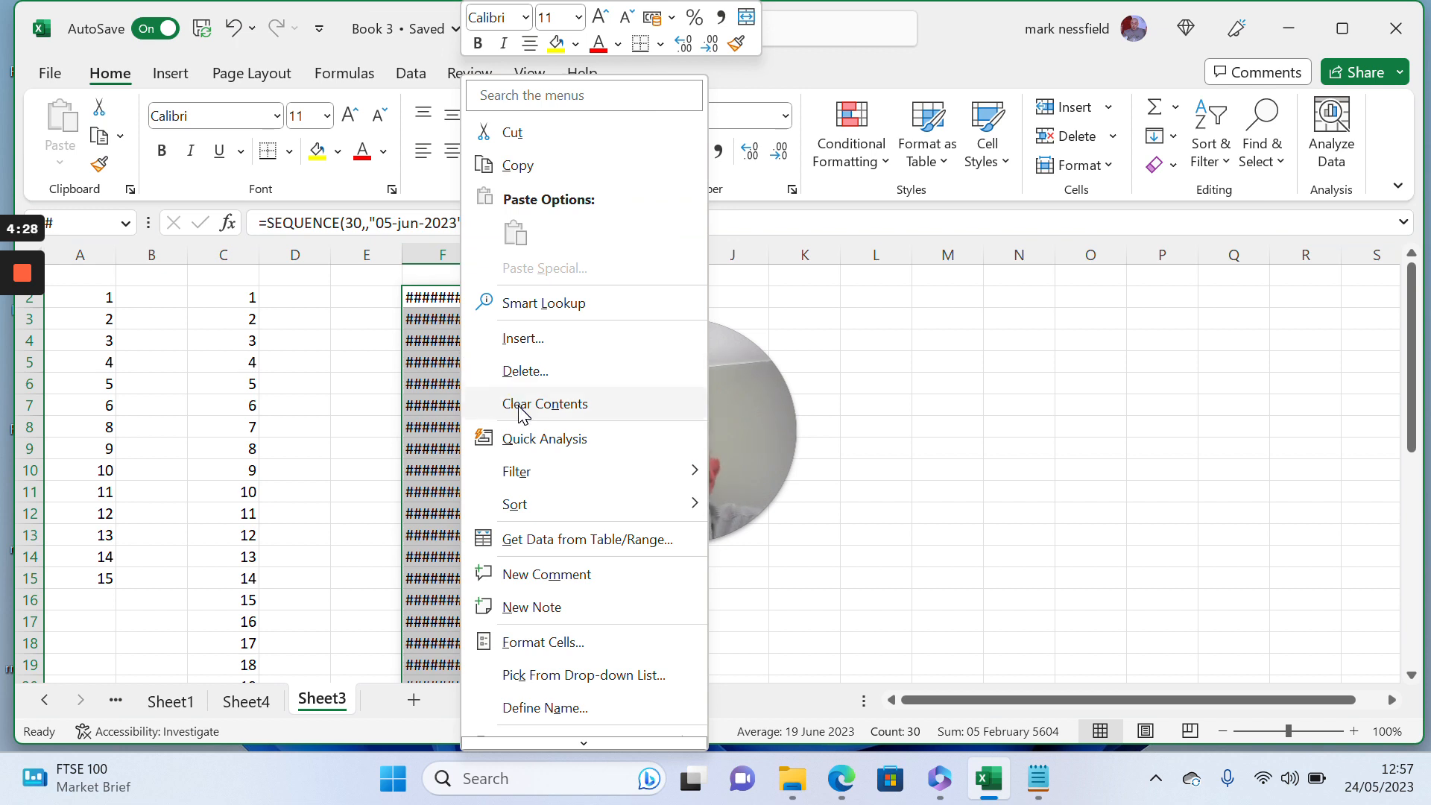
{"action": "mouse_move", "coordinate": [544, 511]}
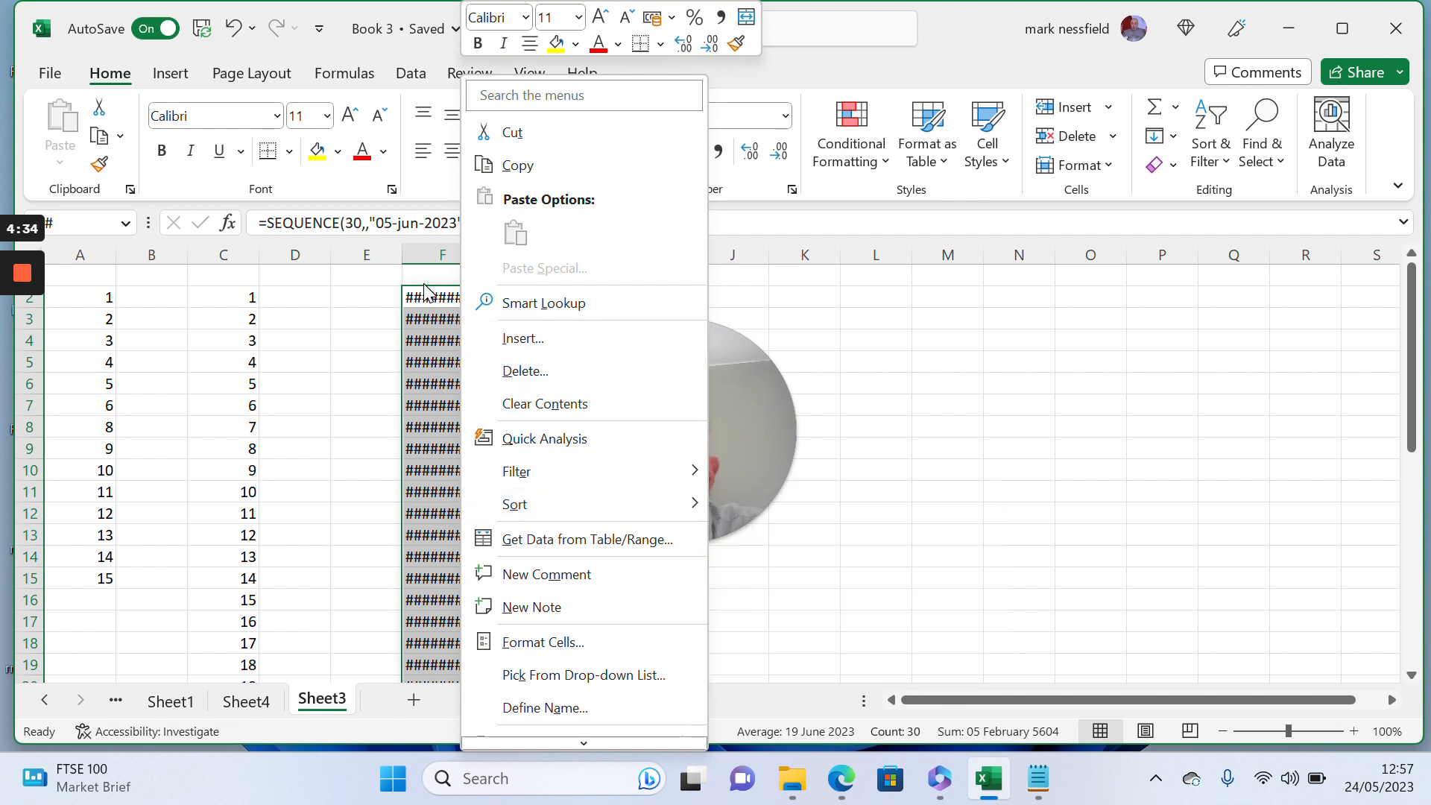
{"action": "key", "text": "Escape"}
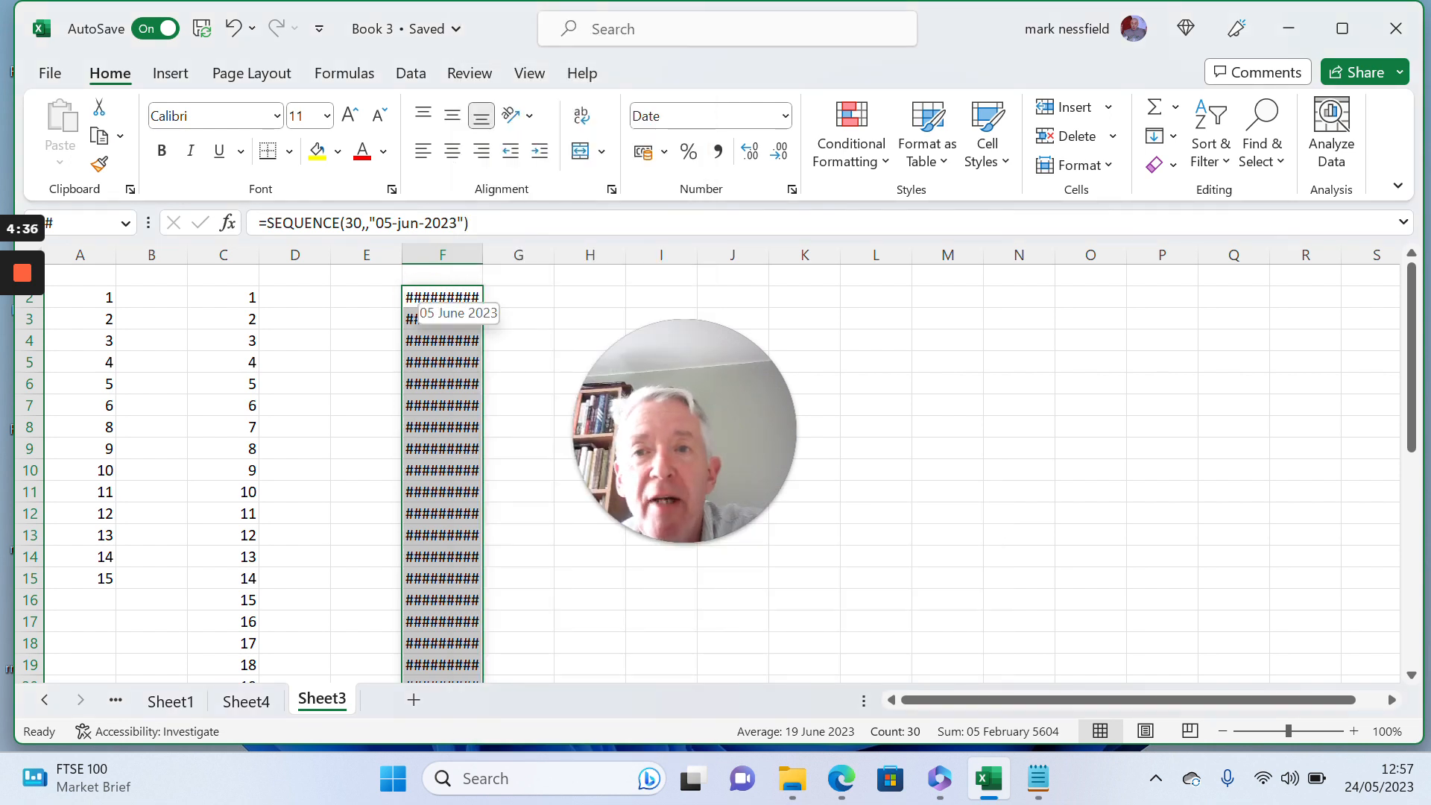
{"action": "left_click", "coordinate": [442, 255]}
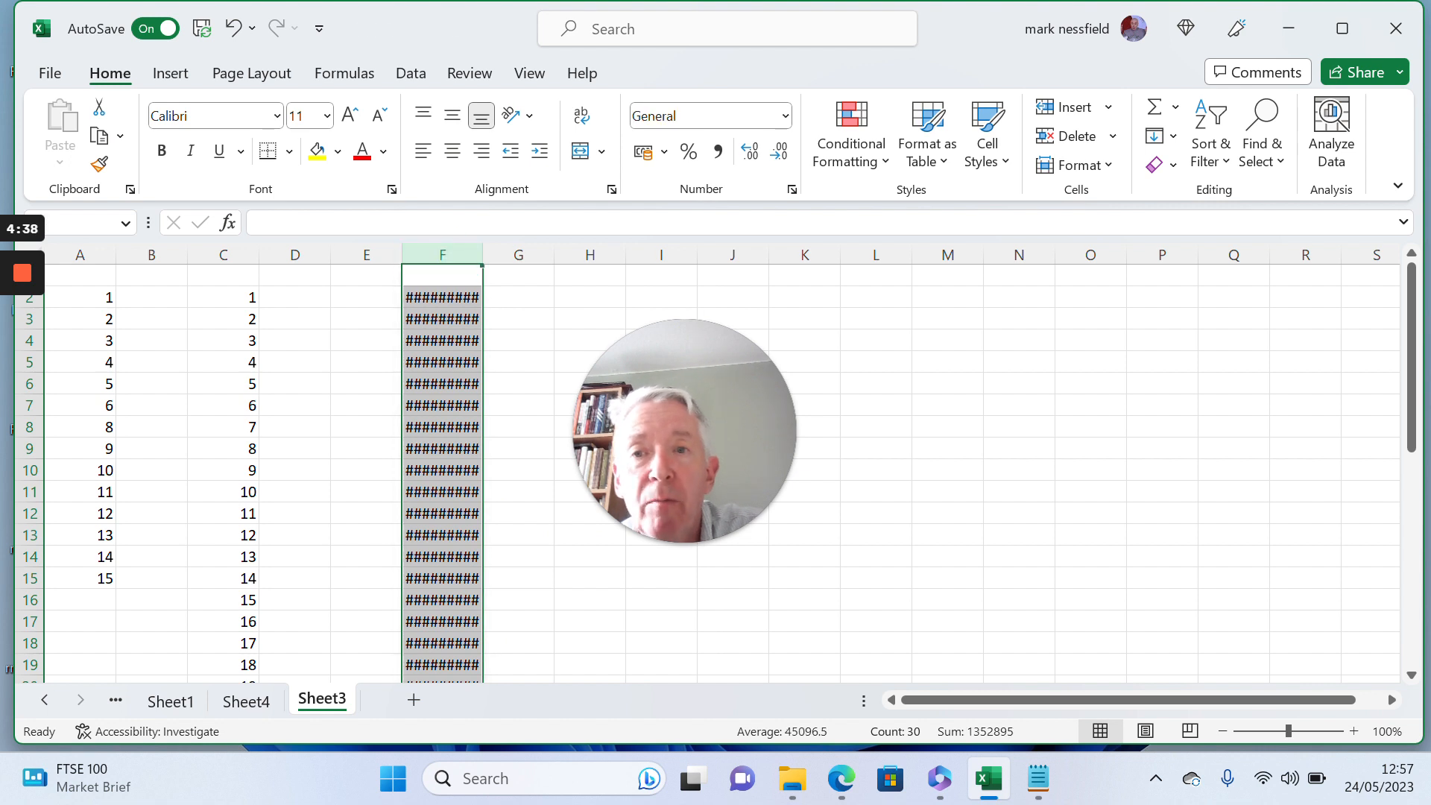
{"action": "right_click", "coordinate": [443, 322]}
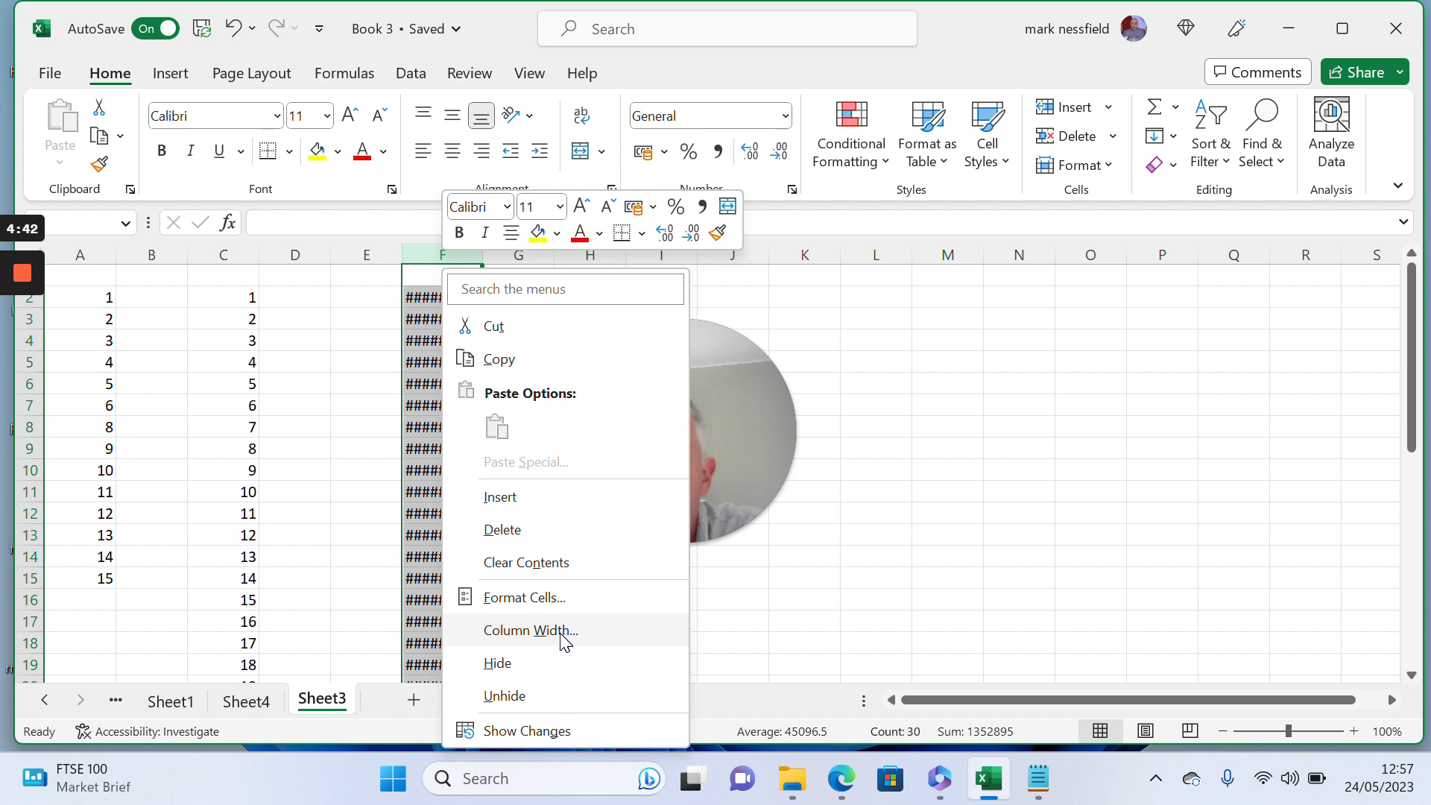
{"action": "left_click", "coordinate": [531, 631]}
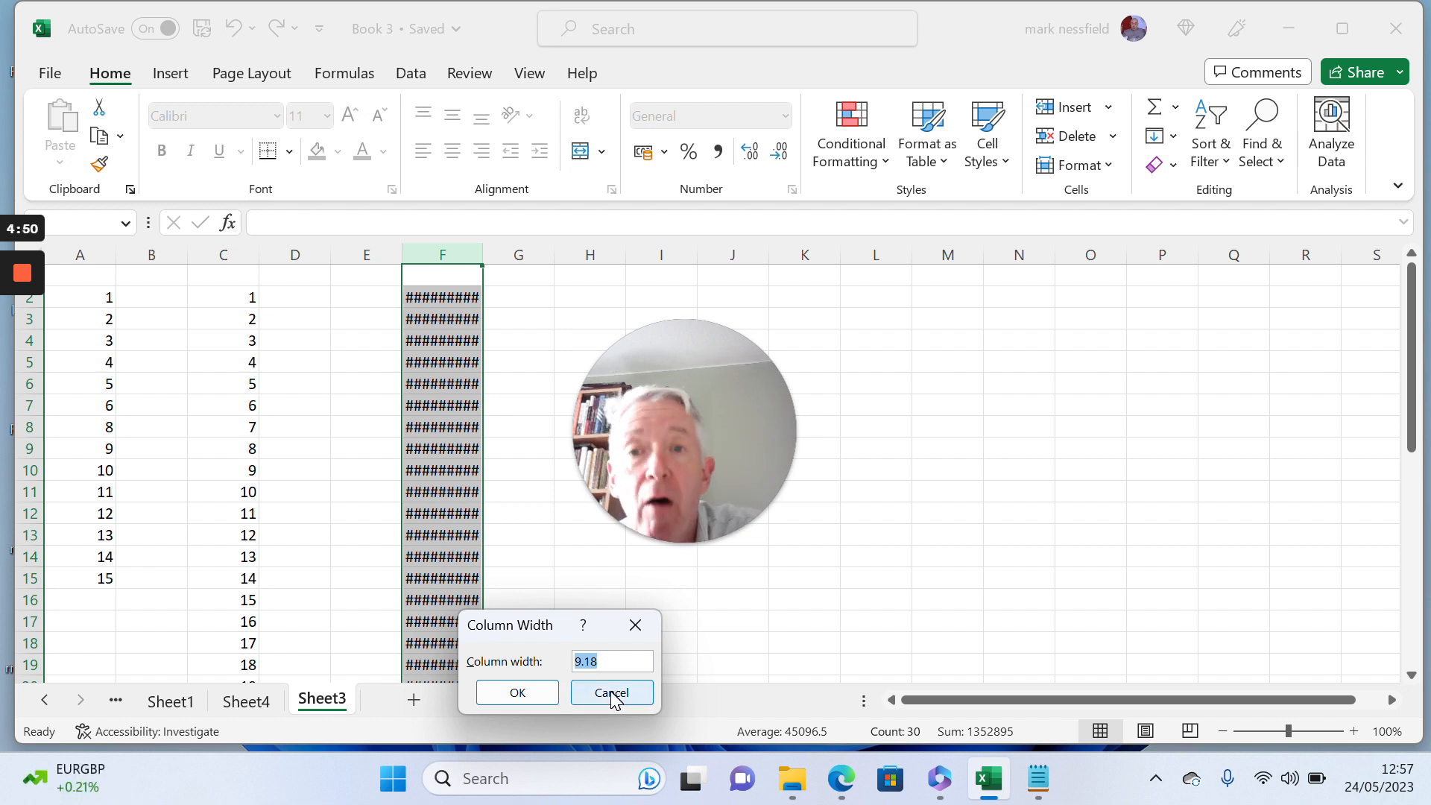
{"action": "left_click", "coordinate": [612, 695]}
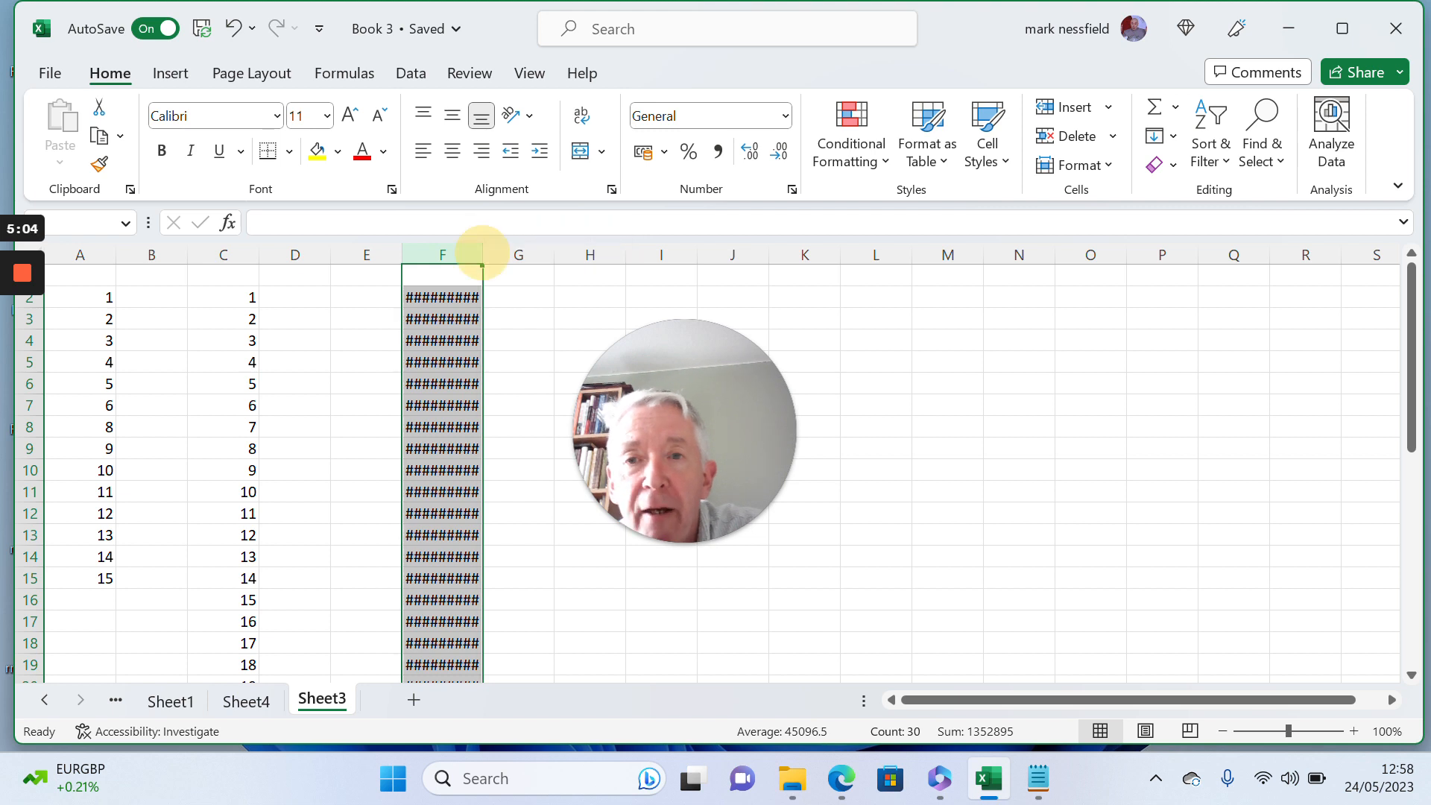
- AutoFit the width of column F to its dates and deselect the column
{"action": "double_click", "coordinate": [483, 255]}
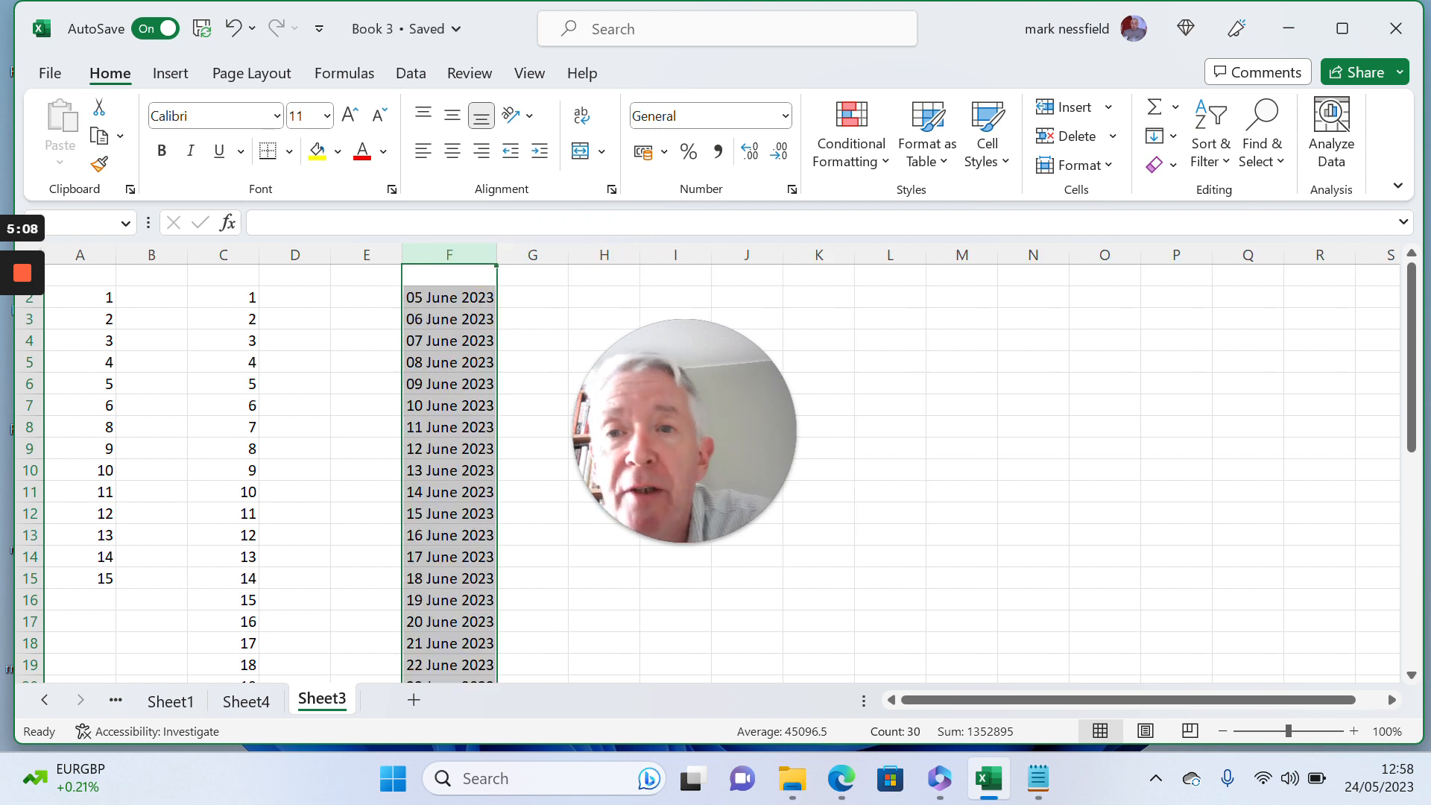
{"action": "left_click", "coordinate": [464, 362]}
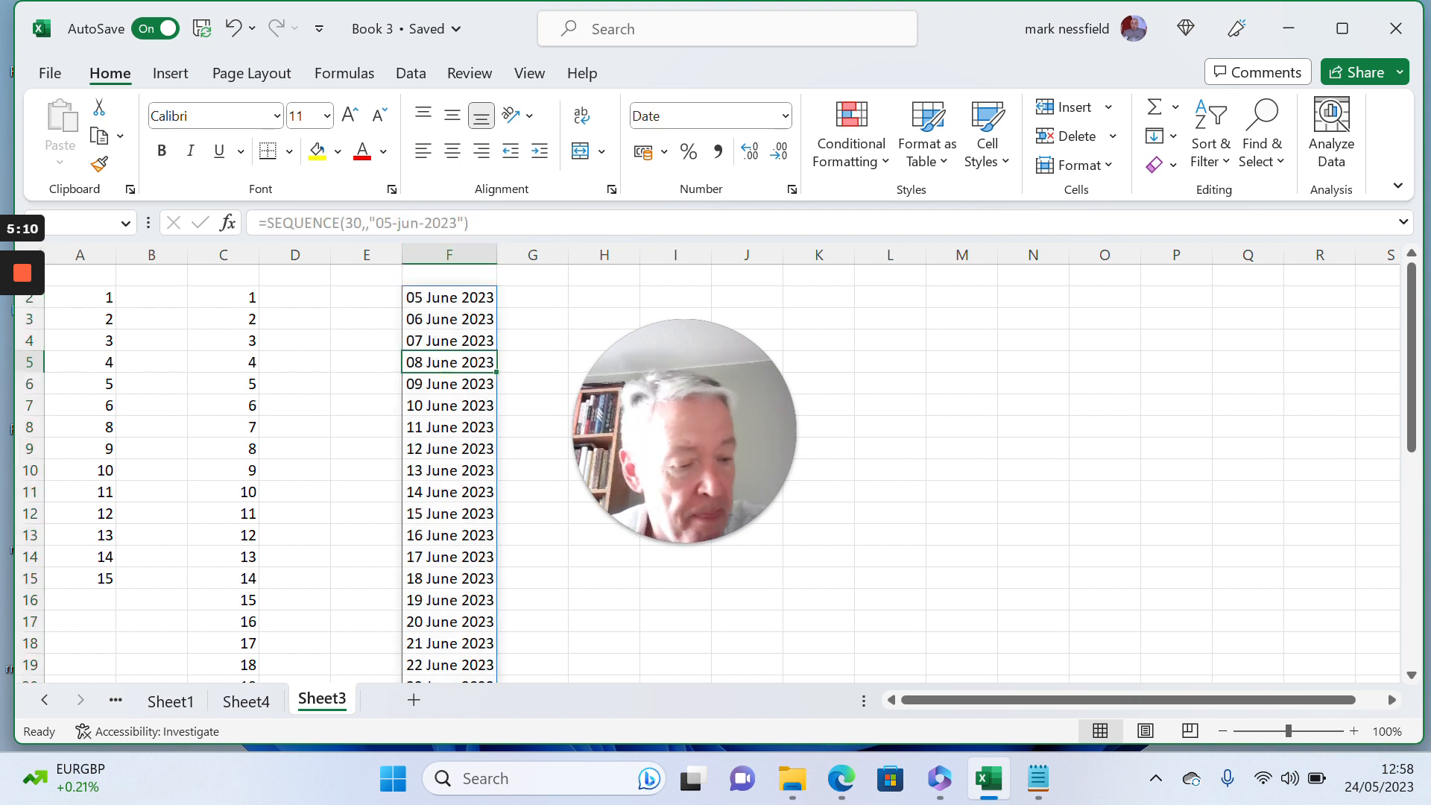
{"action": "left_click", "coordinate": [533, 384]}
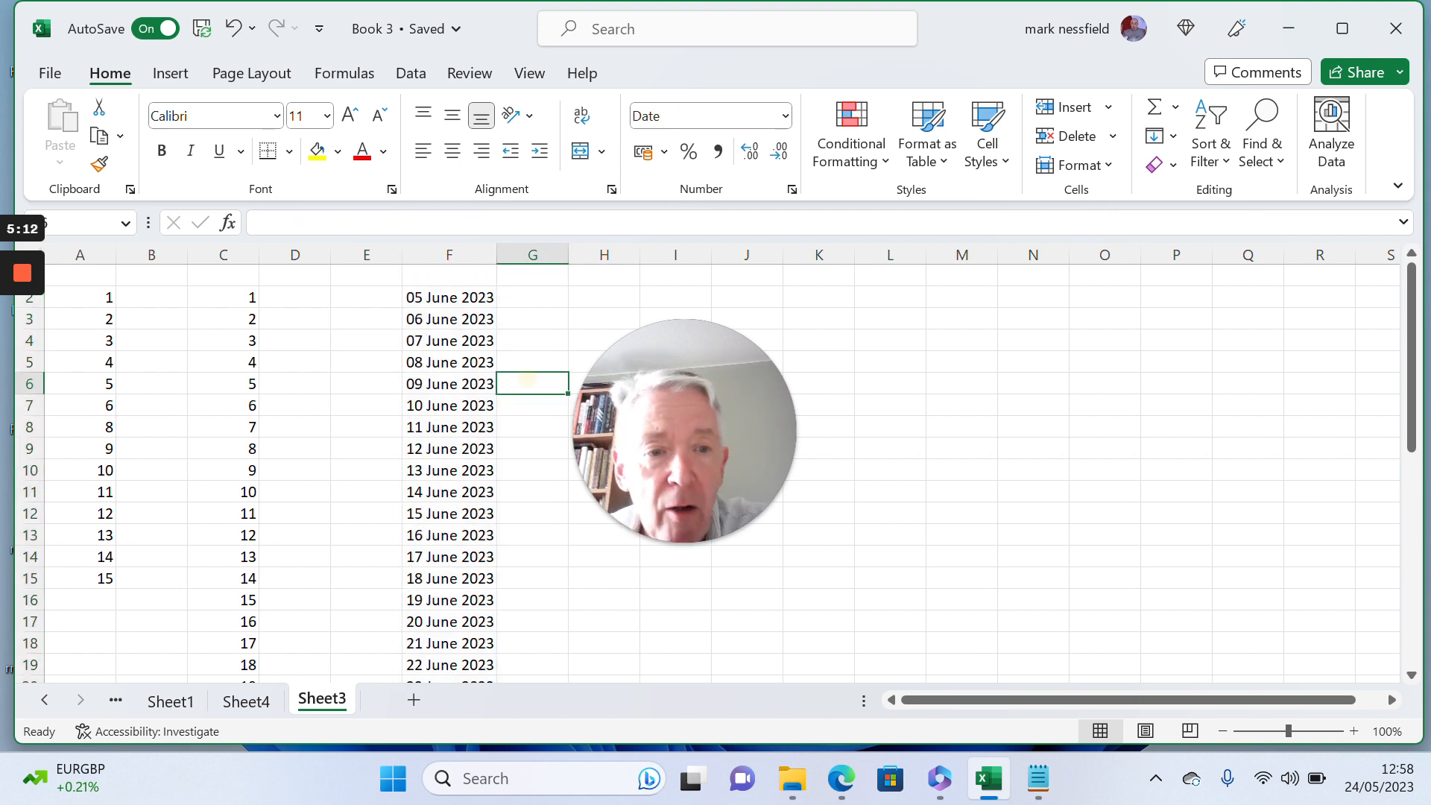